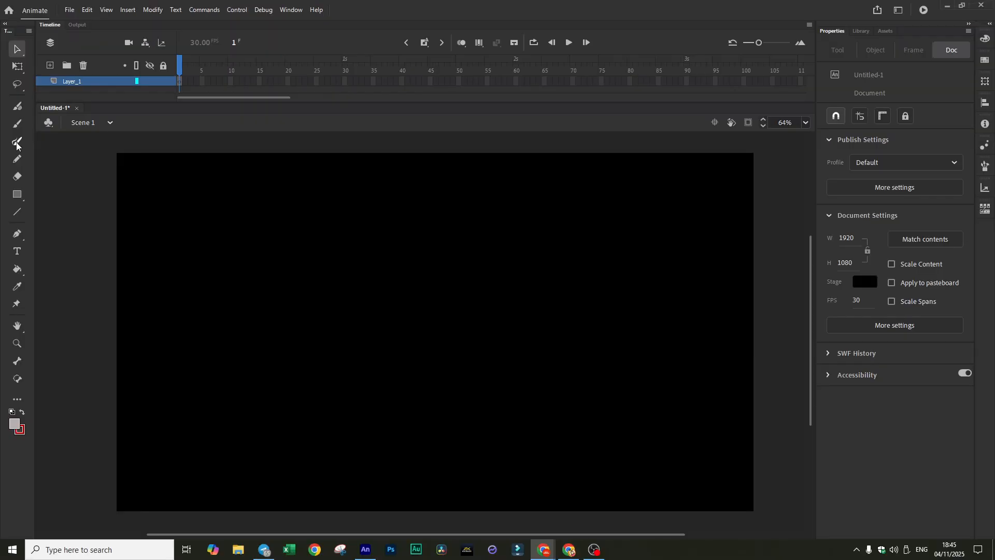
Set up the Paint Brush with a white stroke and a stroke size of 3.
left_click(29, 235)
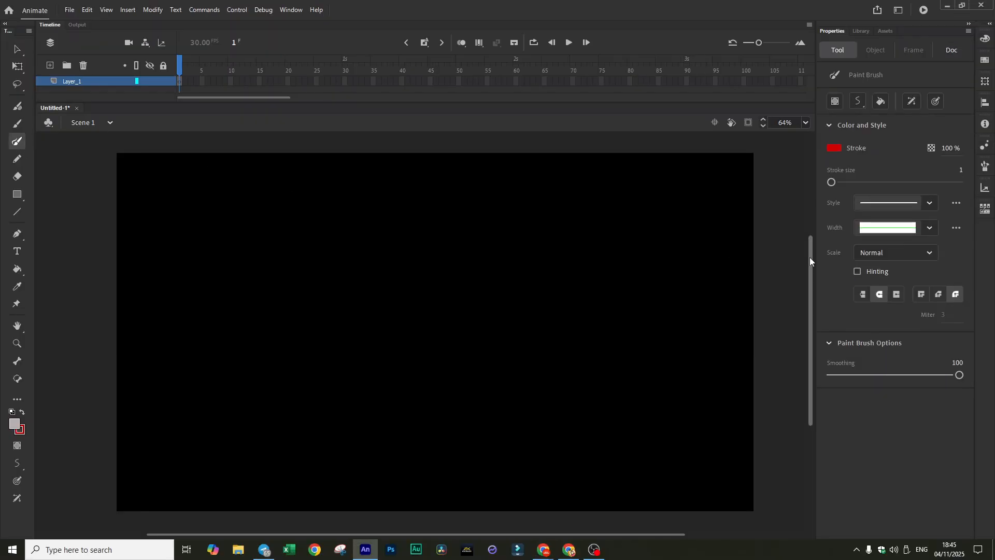
left_click_drag(811, 258, 812, 234)
left_click(960, 171)
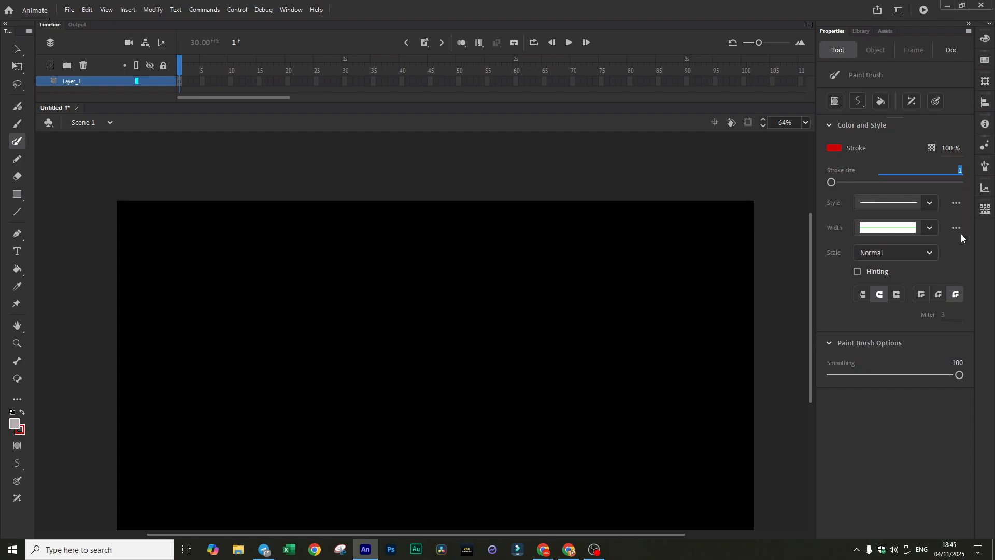
type("3")
left_click(834, 149)
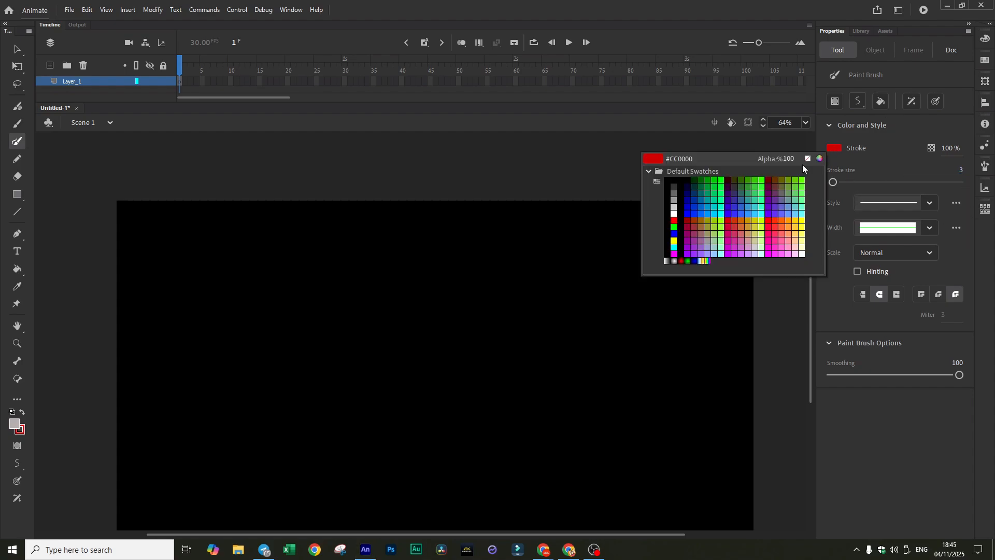
left_click(675, 213)
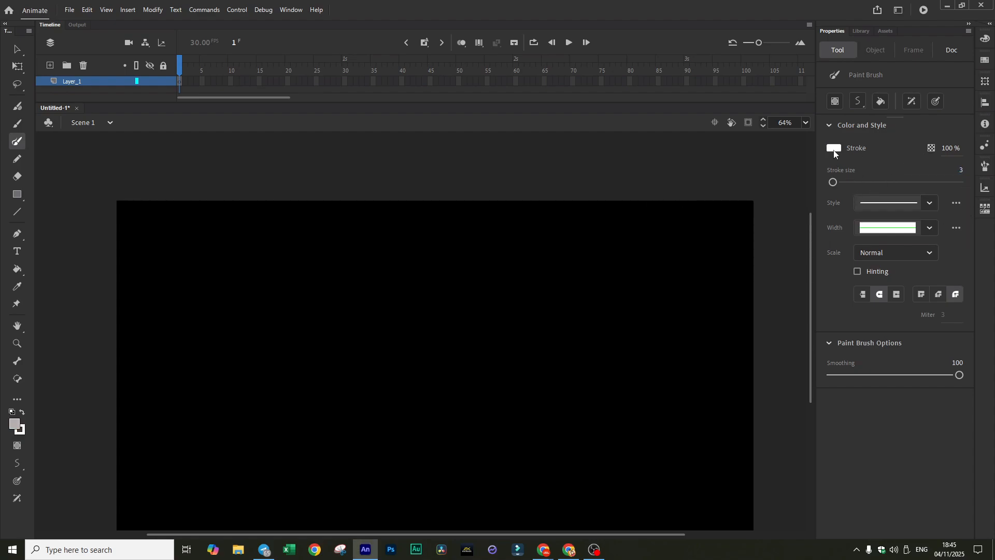
left_click(960, 170)
Try the width profile that swells near its far end with a test stroke above the stage, and undo the stroke.
left_click(881, 227)
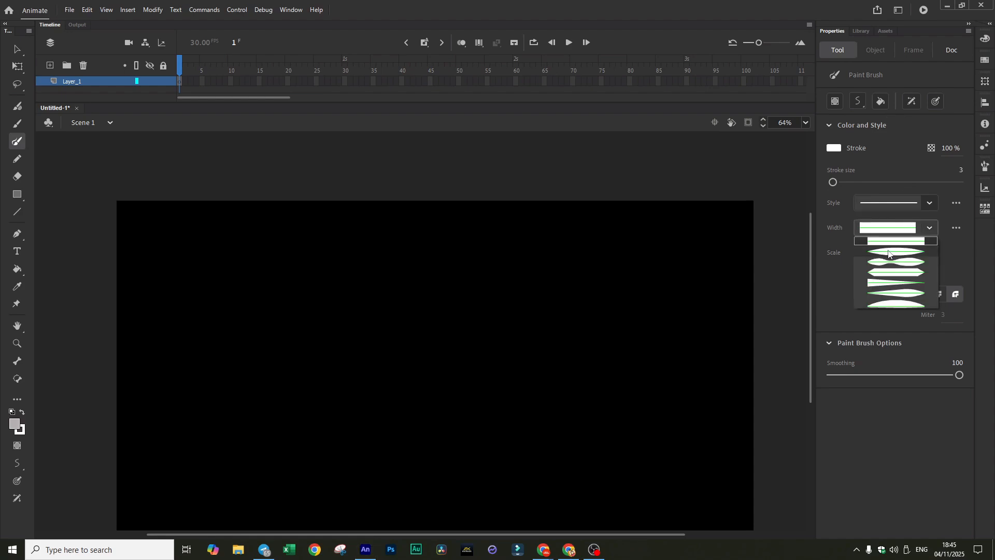
left_click(915, 296)
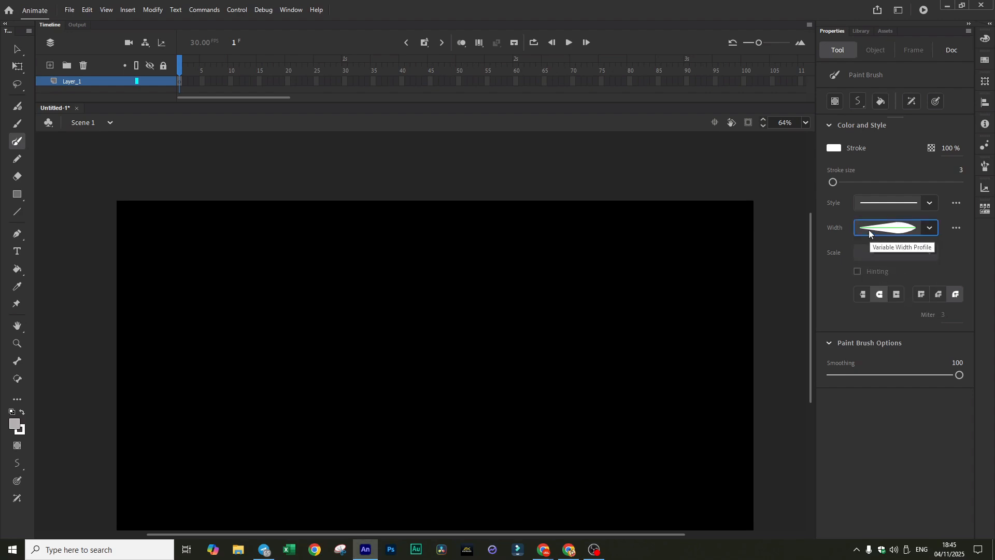
left_click_drag(375, 161, 368, 195)
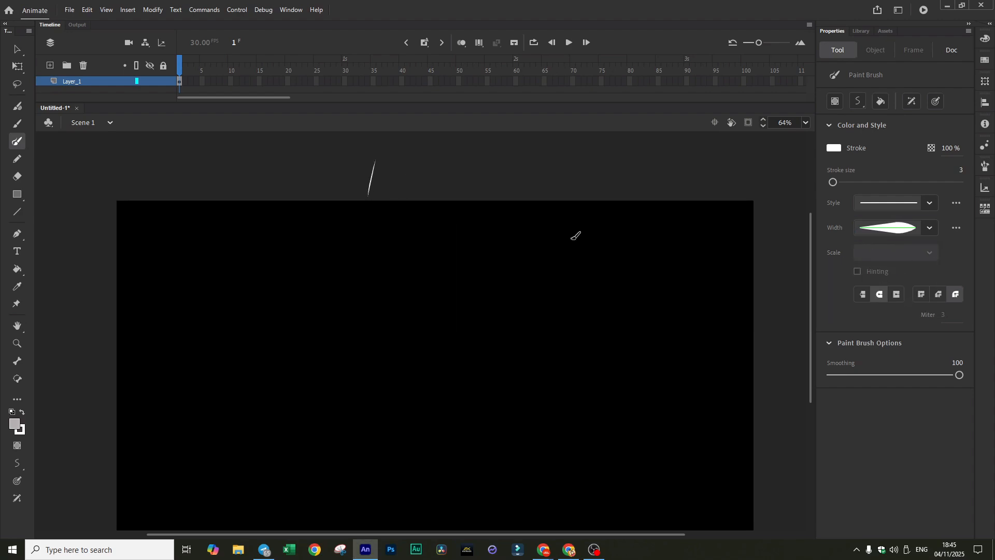
key("ctrl+z")
Try the half-dome width profile with a short test stroke near the stage's upper edge, and undo the stroke.
left_click(928, 232)
left_click(906, 304)
left_click_drag(398, 215, 388, 228)
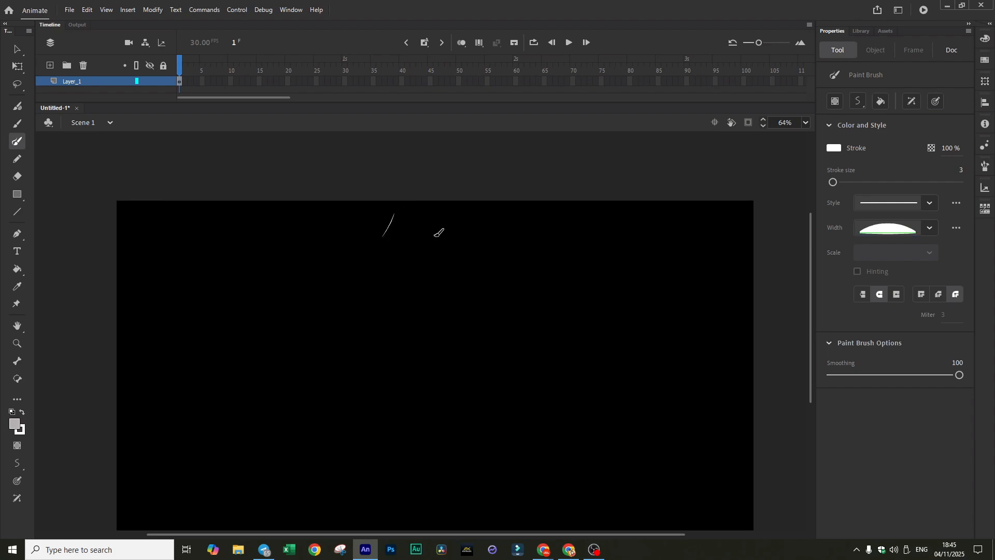
key("ctrl+z")
Try Width Profile 1 with a short slanted test stroke on the stage, and undo the stroke.
left_click(931, 208)
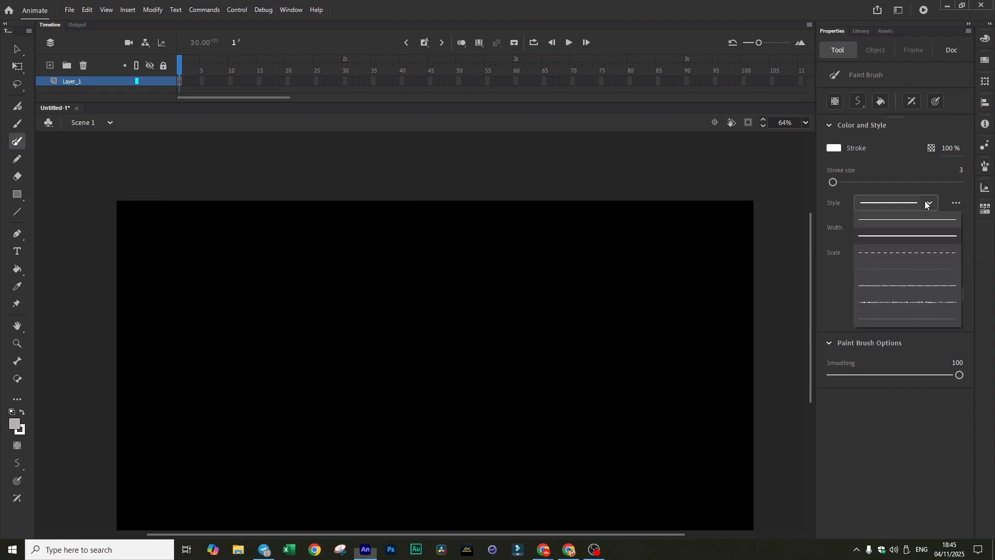
left_click(913, 228)
left_click(922, 233)
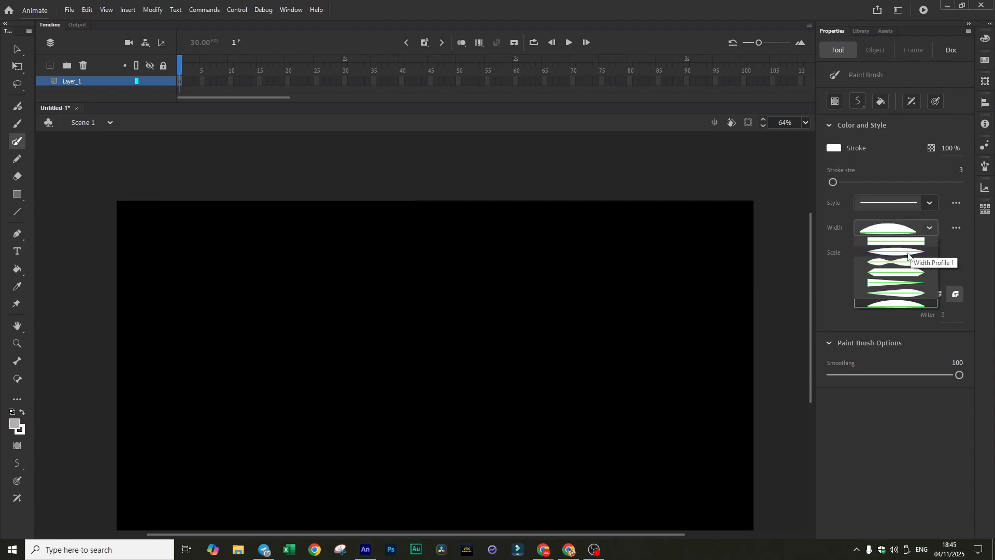
left_click(907, 253)
left_click_drag(296, 253, 310, 221)
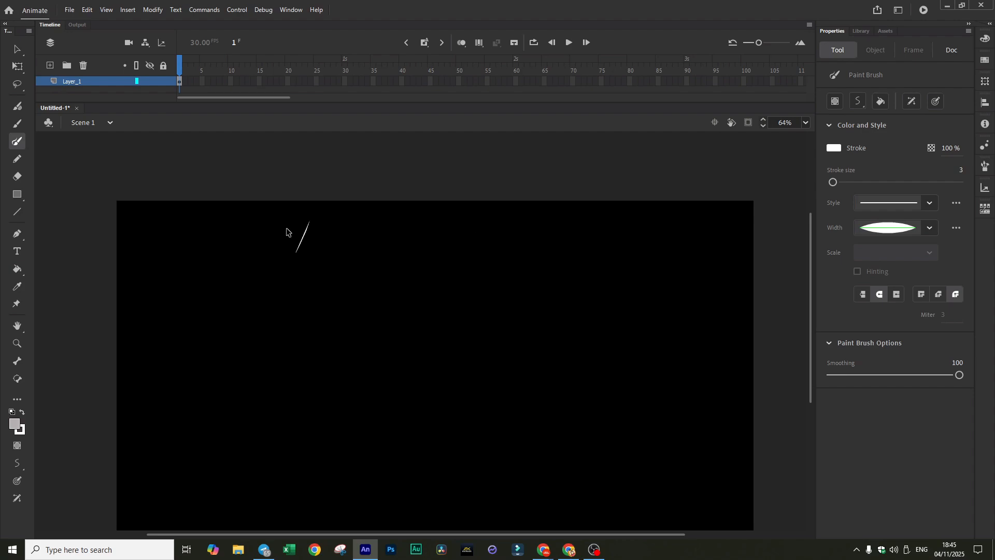
key("ctrl+z")
Set the brush width to the wedge profile that tapers to a point, test it with short strokes, and undo them.
left_click(935, 232)
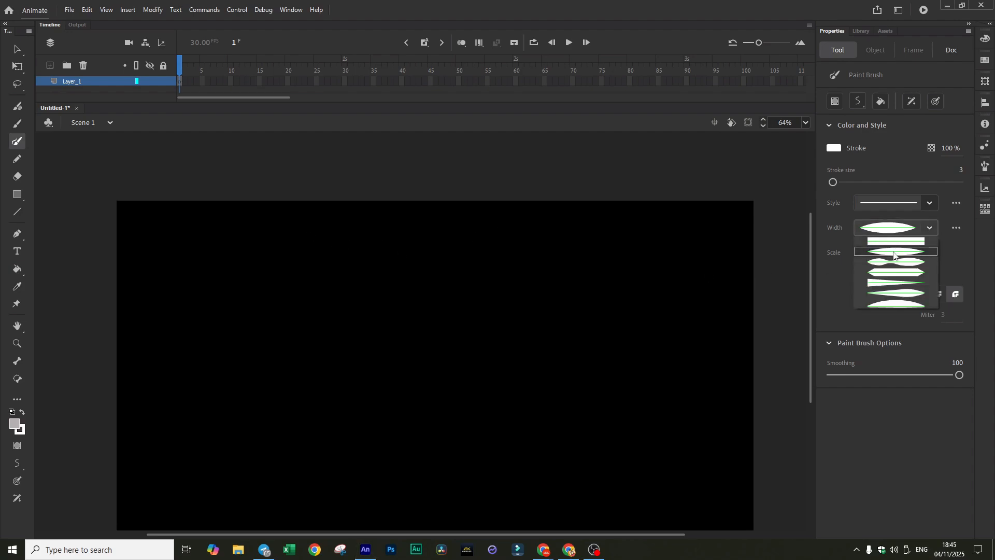
left_click(906, 289)
mouse_move(321, 223)
left_mouse_down()
mouse_move(308, 242)
mouse_move(307, 201)
left_mouse_up()
key("ctrl+z")
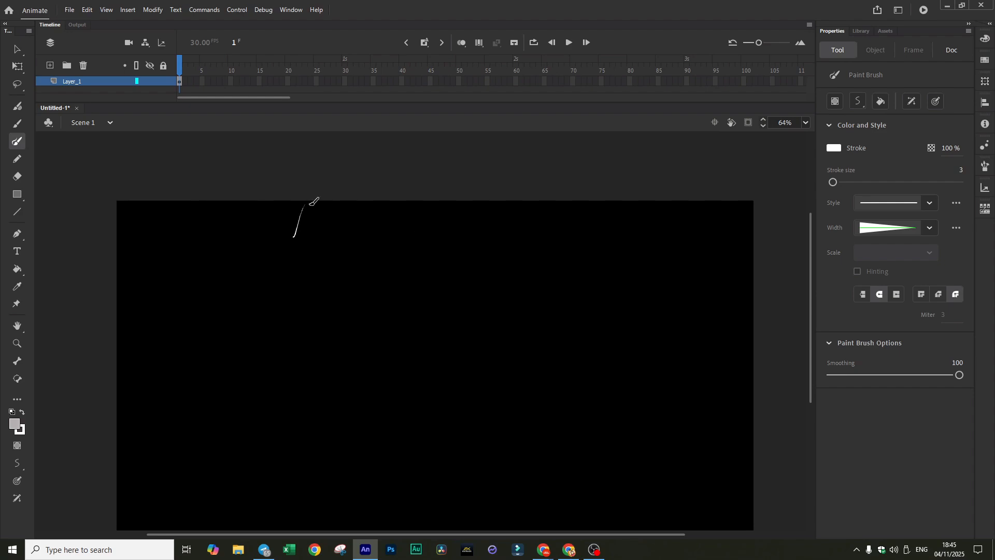
key("ctrl+z")
left_click(900, 229)
left_click(898, 283)
left_click_drag(277, 190, 283, 160)
key("ctrl+z")
Set the stroke size to 4 and draw a short slanted raindrop stroke above the stage.
type("4")
key("Return")
left_click_drag(268, 183, 281, 152)
mouse_move(809, 222)
left_mouse_down()
mouse_move(808, 232)
mouse_move(811, 224)
left_mouse_up()
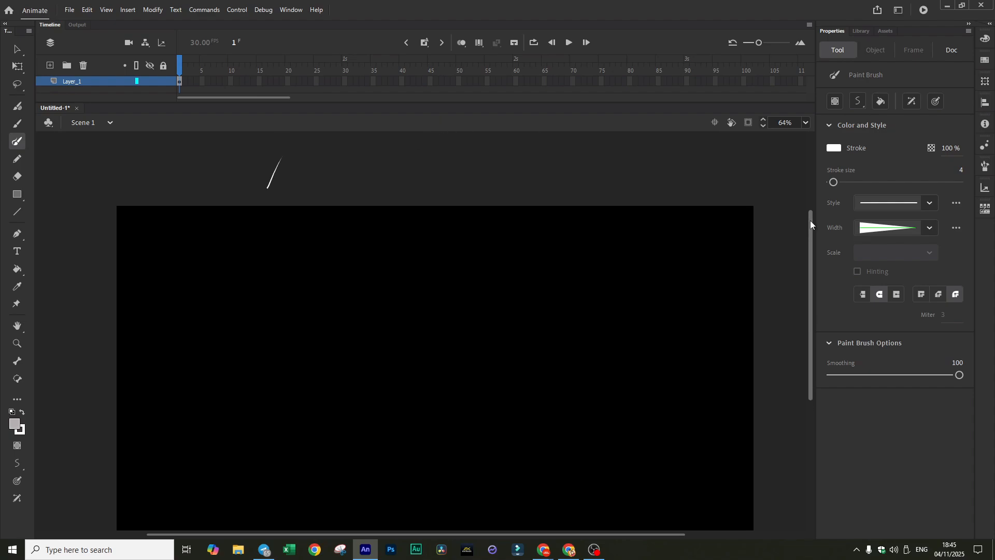
Insert a keyframe at frame 10 of Layer_1 and return the playhead to frame 1.
left_click(232, 82)
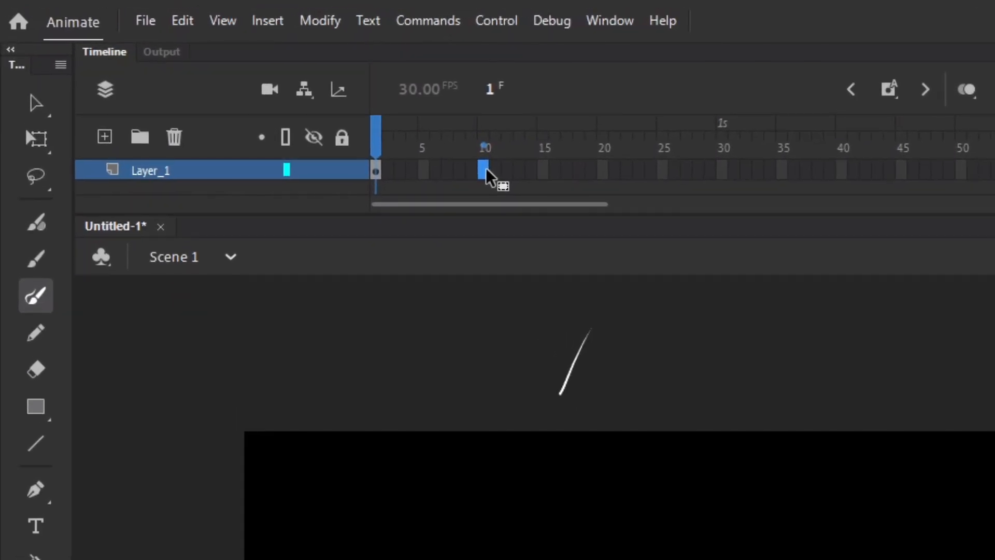
key("F5")
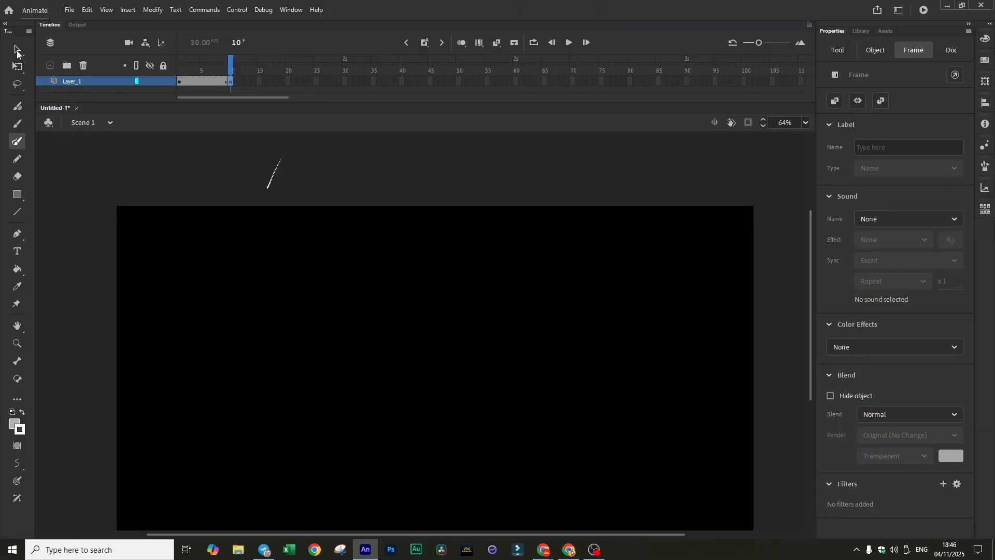
left_click_drag(231, 69, 166, 69)
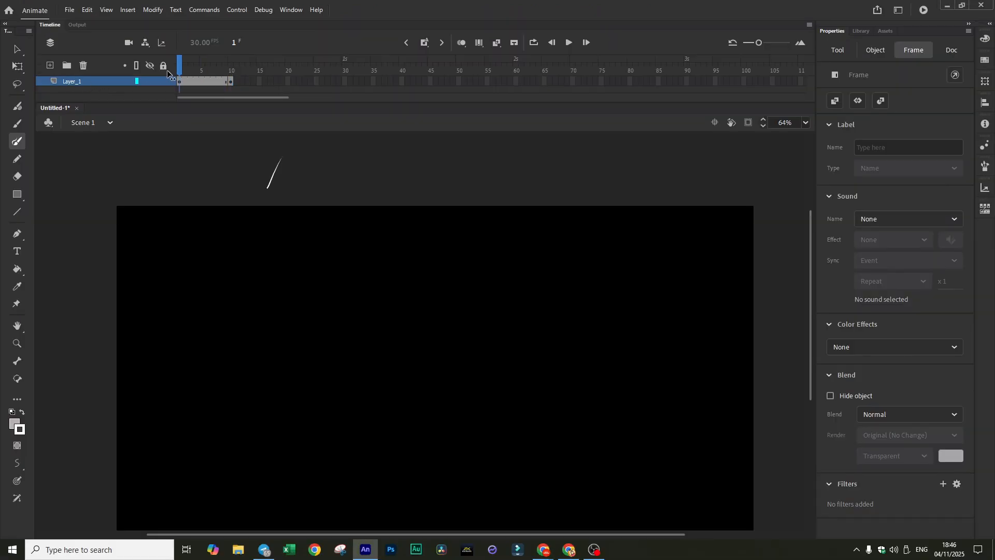
Move the frame 1 stroke horizontally rightward above the stage, to about X 1165.
left_click(16, 49)
mouse_move(275, 173)
left_mouse_down()
mouse_move(359, 176)
mouse_move(350, 176)
left_mouse_up()
key("ctrl+z")
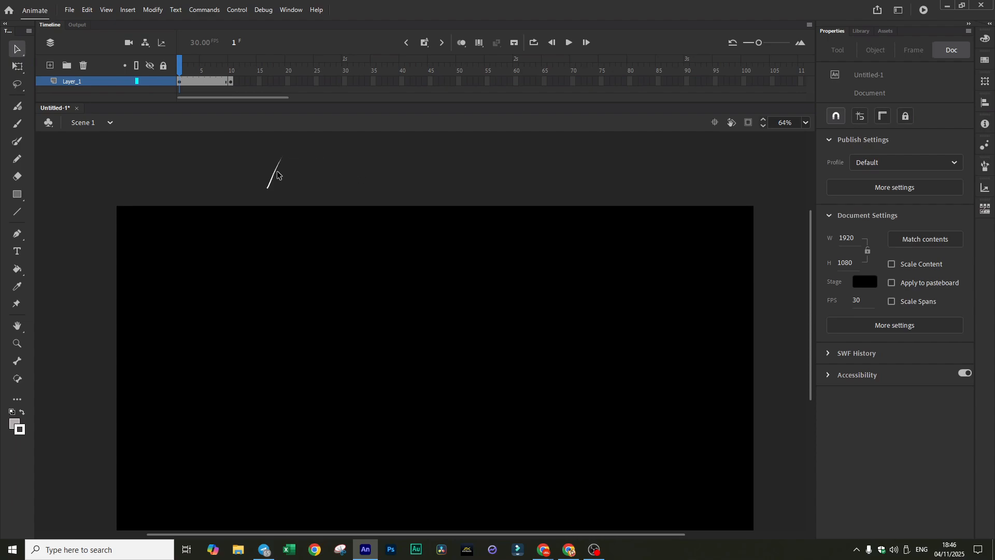
left_click_drag(275, 171, 509, 177)
scroll(811, 240, "down", 2)
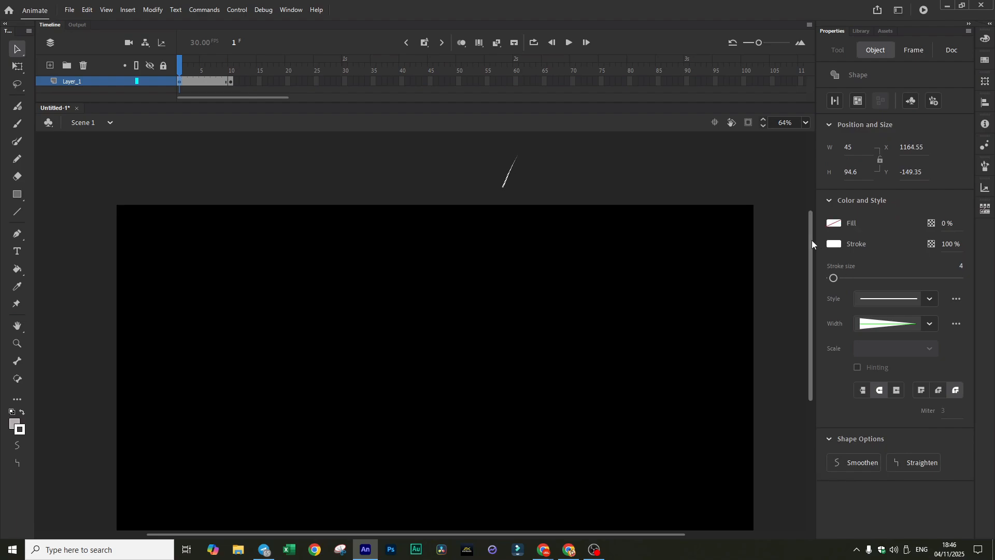
Recreate the keyframe at frame 10 so it holds the stroke at its frame 1 position.
left_click_drag(181, 63, 232, 64)
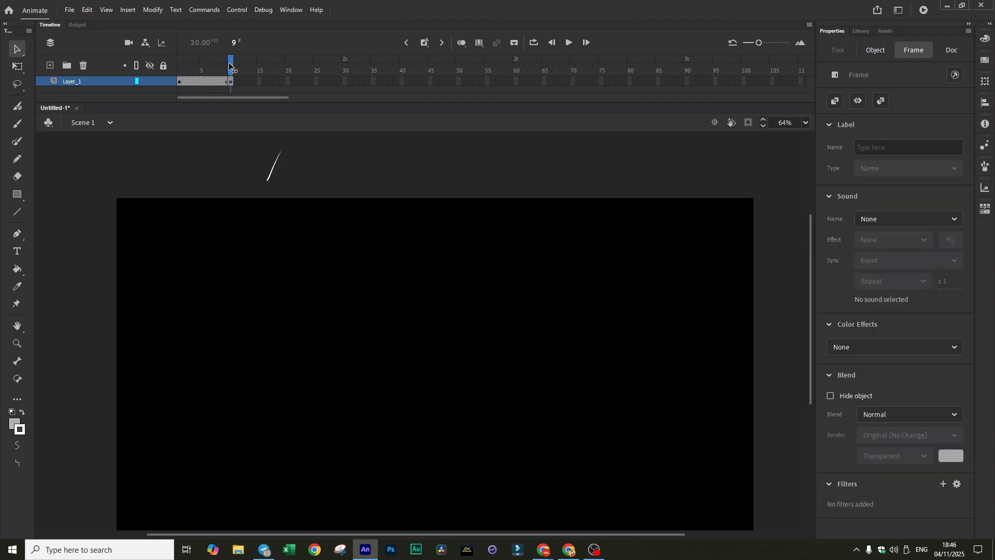
left_click(276, 166)
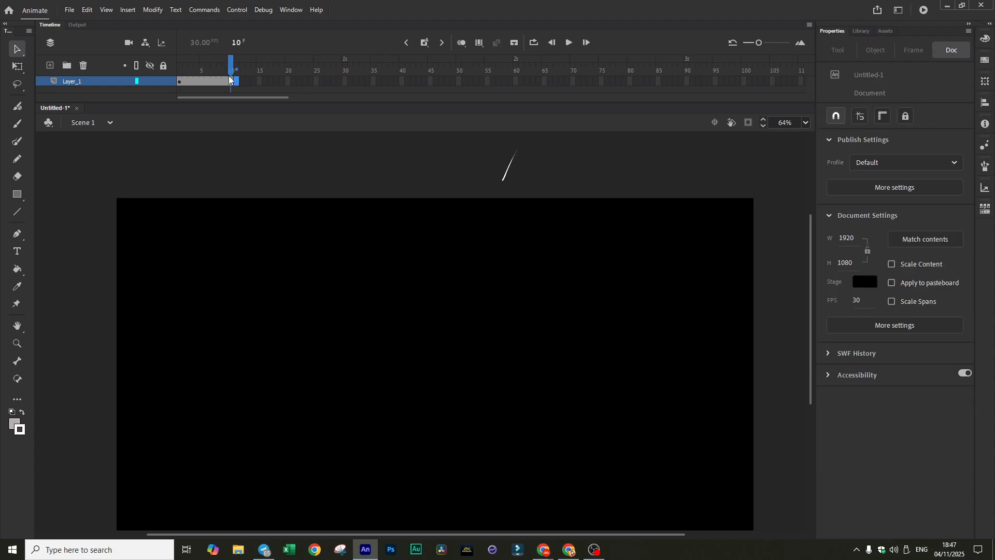
left_click(231, 82)
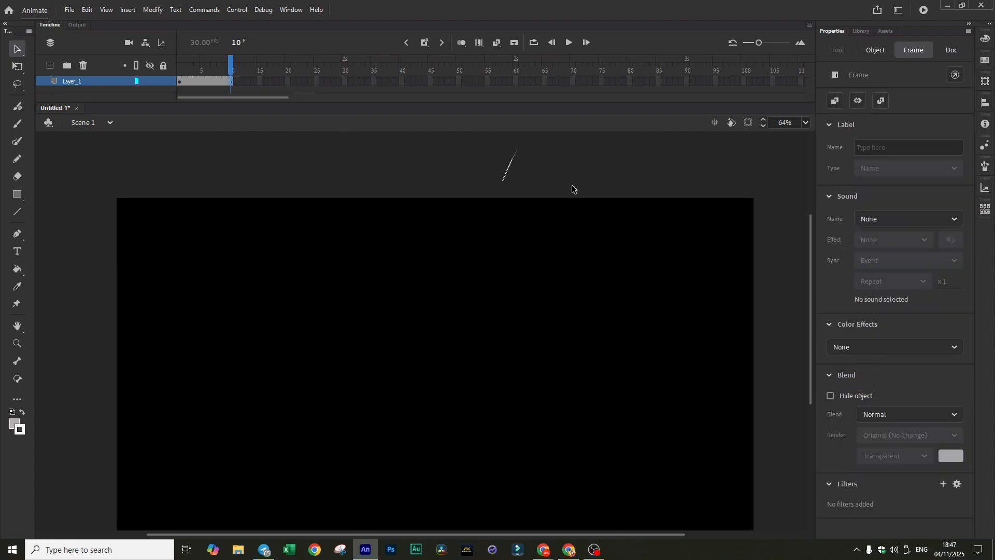
left_click(510, 174)
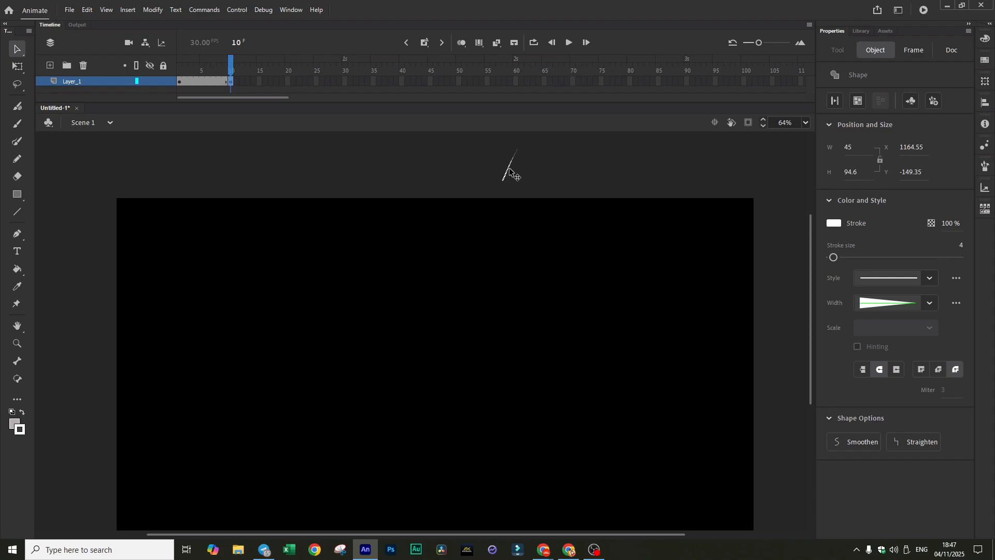
left_click(583, 178)
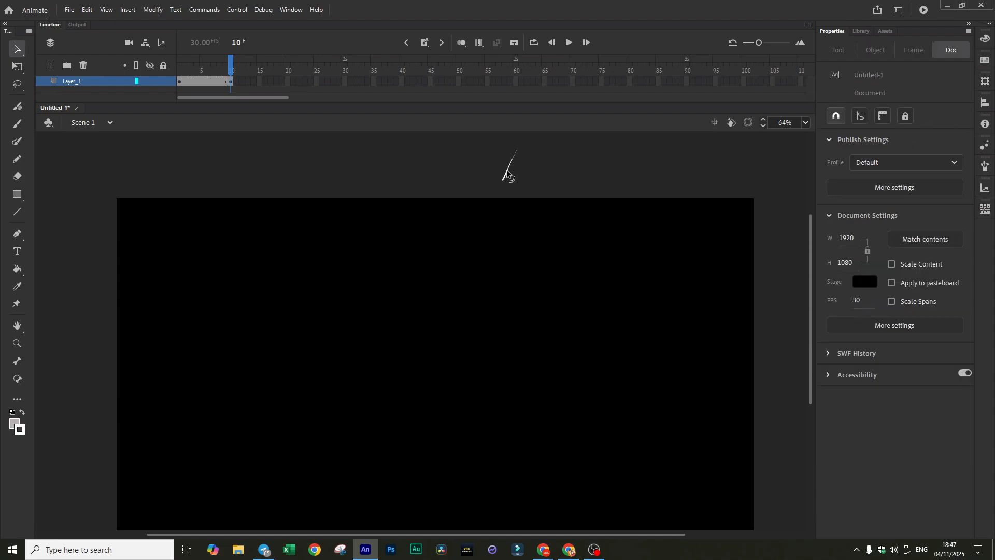
Move the frame 10 stroke down and left into the lower part of the stage, to about X 764, Y 731.
left_click(509, 175)
left_click_drag(509, 171, 374, 465)
scroll(806, 349, "down", 2)
scroll(806, 348, "down", 3)
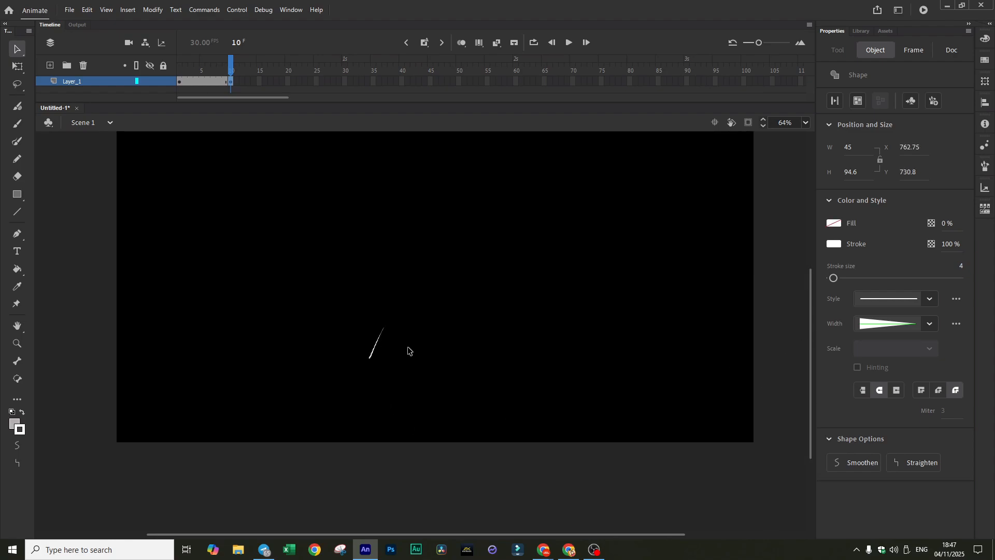
left_click_drag(378, 349, 376, 344)
Use Free Transform to select the upper part of the frame 10 stroke and delete it, leaving only the small lower tip.
left_click(21, 68)
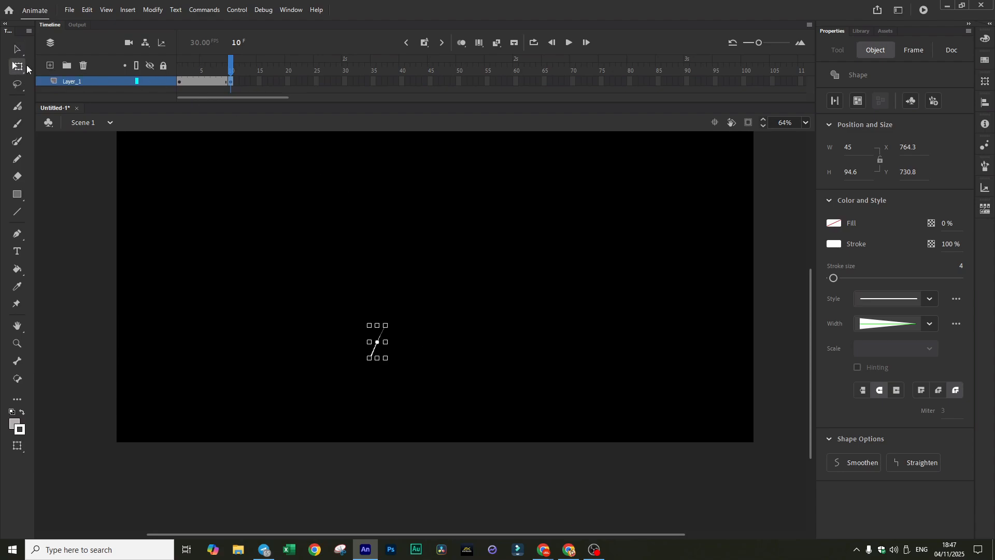
mouse_move(360, 318)
left_mouse_down()
mouse_move(411, 352)
mouse_move(400, 363)
left_mouse_up()
scroll(378, 382, "up", 10, "ctrl")
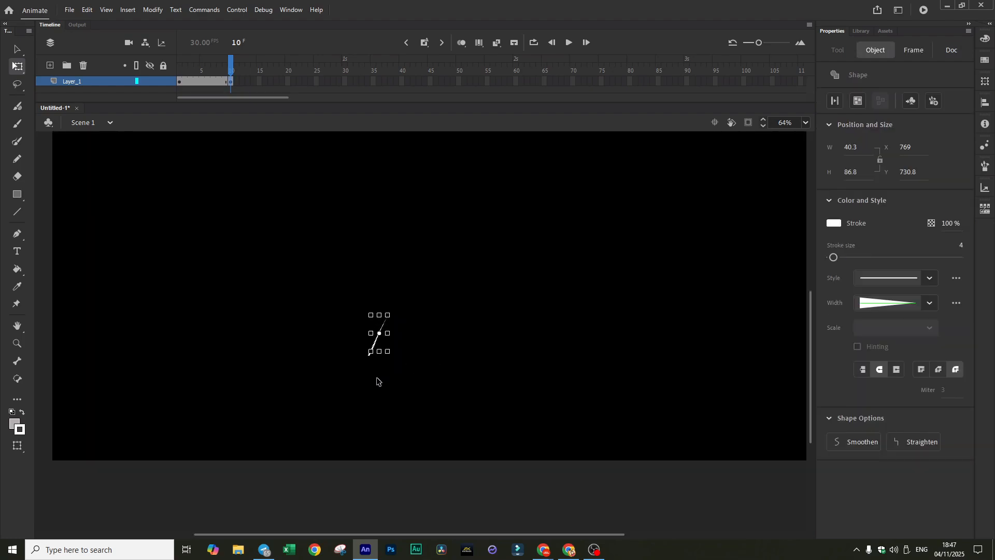
scroll(331, 233, "up", 2)
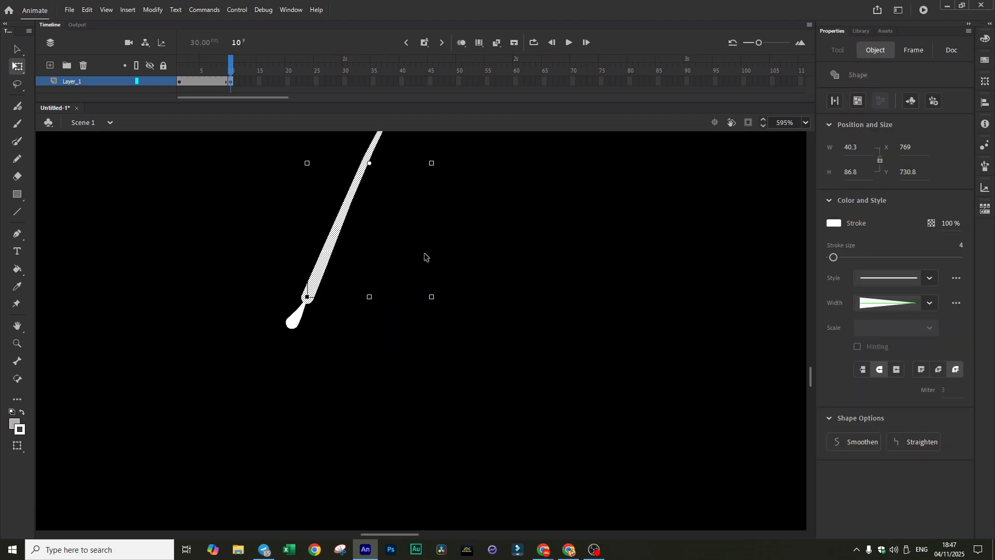
key("Delete")
scroll(391, 268, "down", 10, "ctrl")
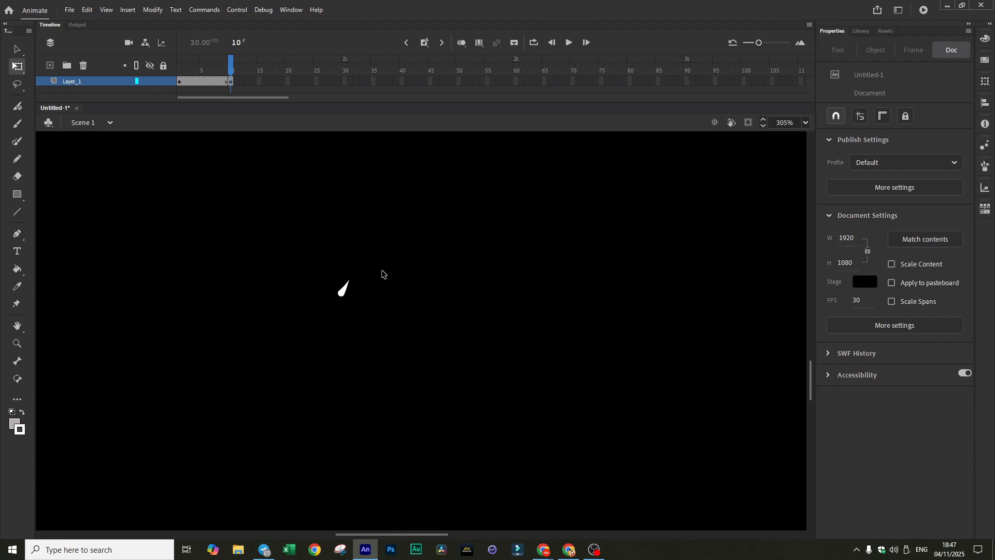
scroll(384, 330, "up", 2)
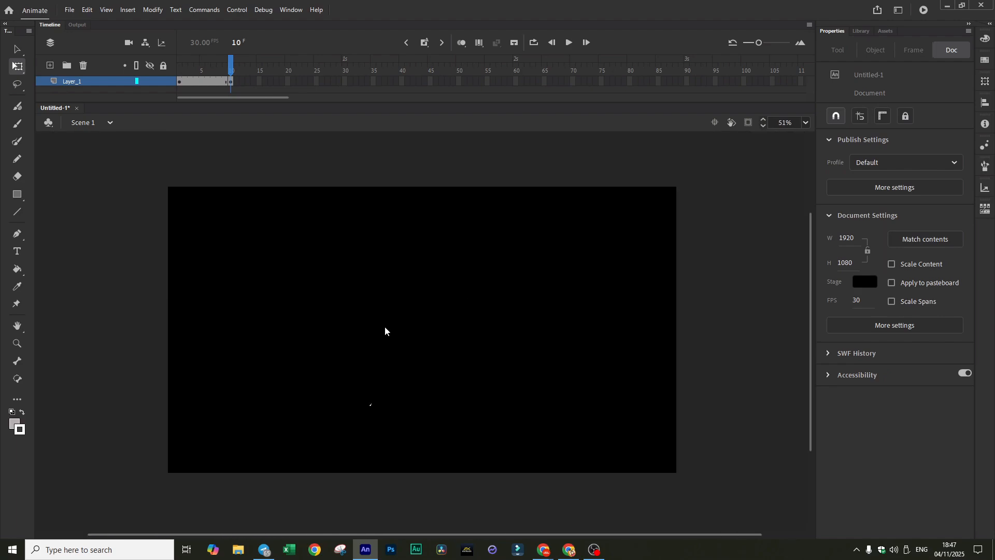
Compare the stroke on frames 1 and 10, and create a shape tween between the two keyframes.
left_click_drag(231, 63, 180, 71)
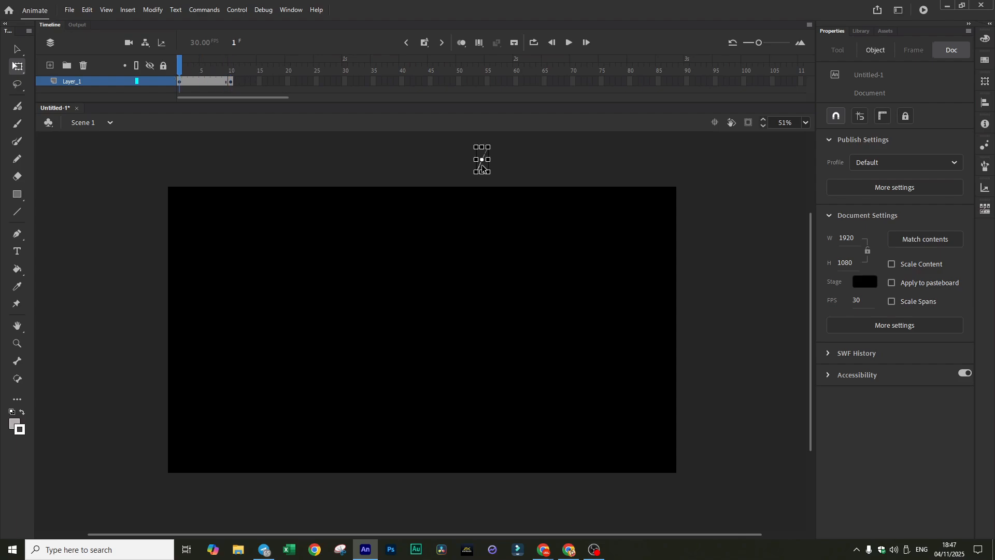
left_click(524, 158)
left_click_drag(183, 72, 232, 71)
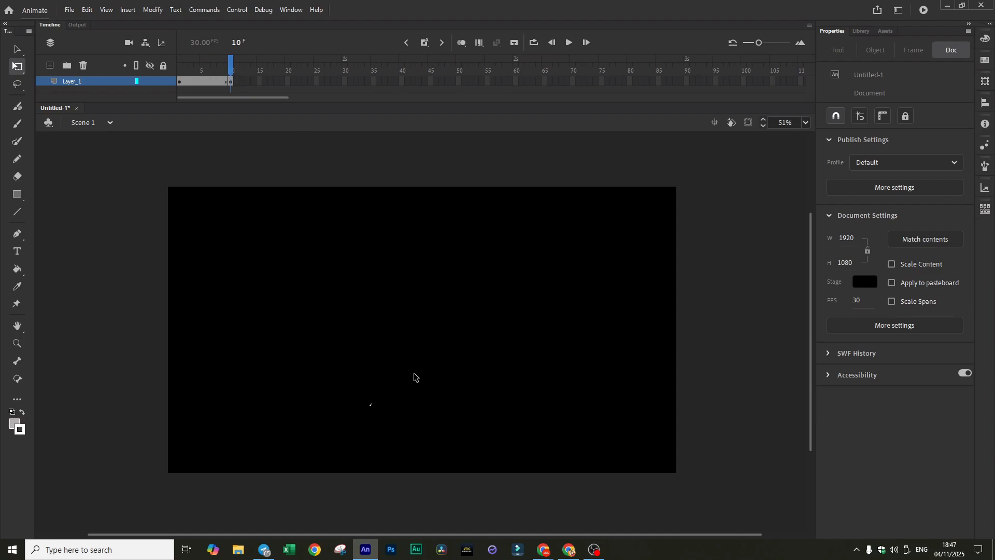
right_click(215, 82)
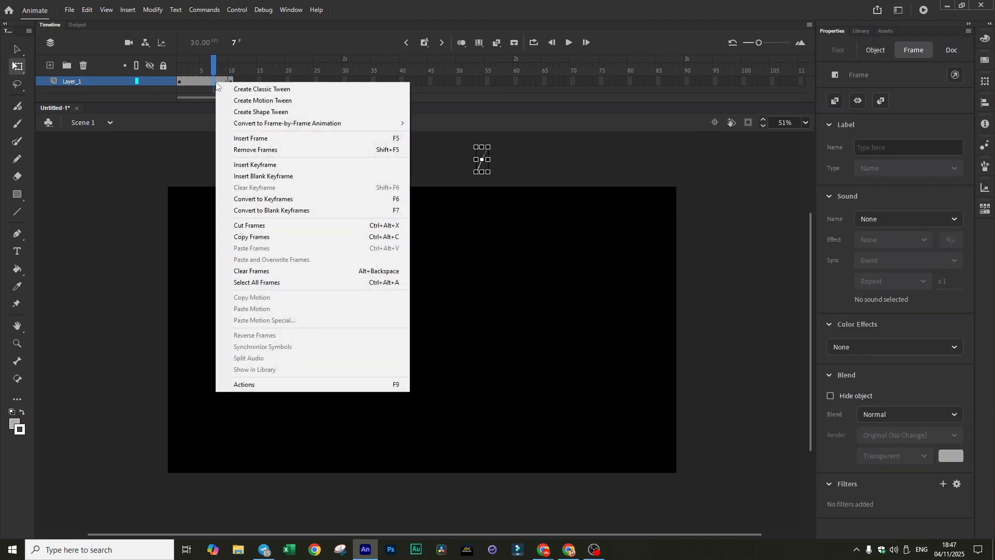
left_click(267, 113)
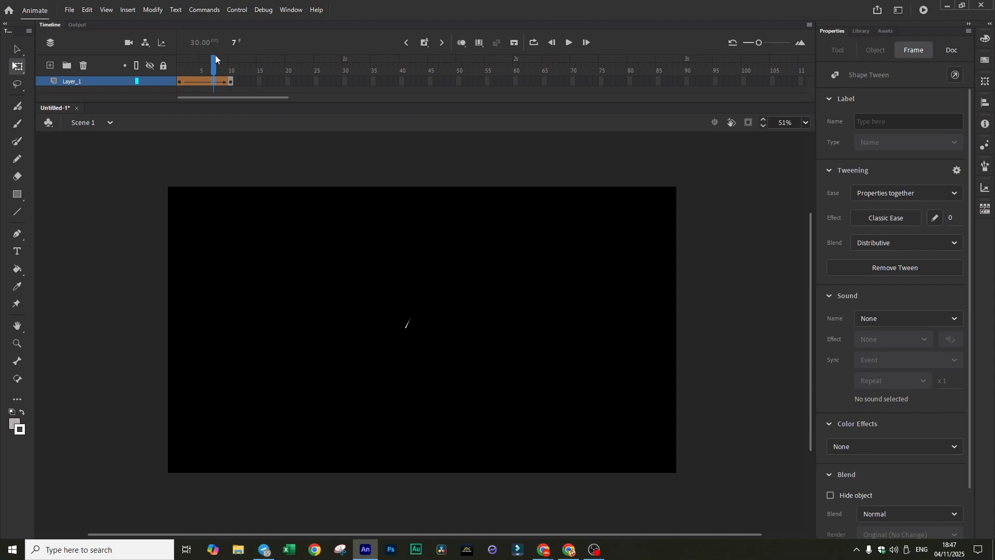
Preview the raindrop's fall by looping playback over frames 1 to 10, then turn looping off.
left_click_drag(215, 58, 171, 73)
left_click(534, 43)
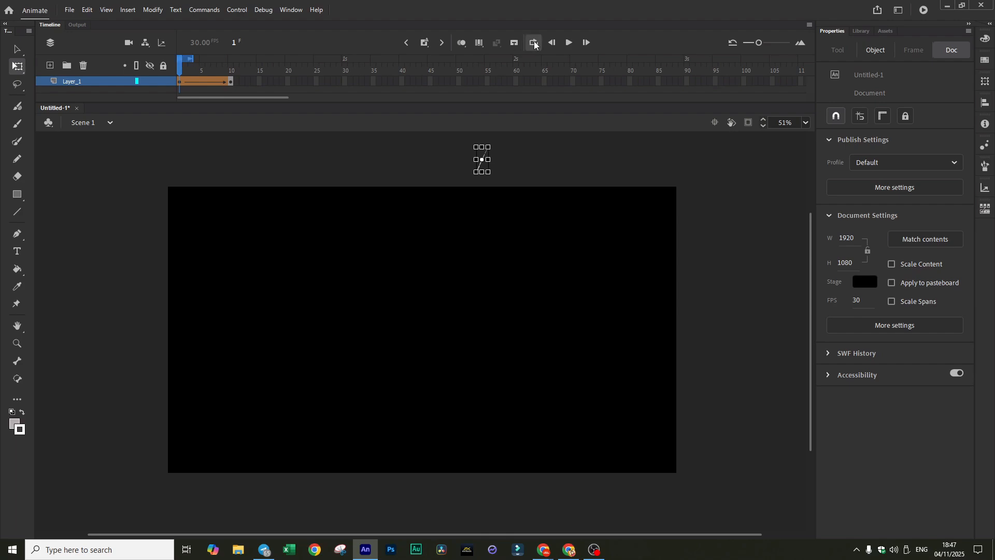
left_click_drag(193, 58, 262, 59)
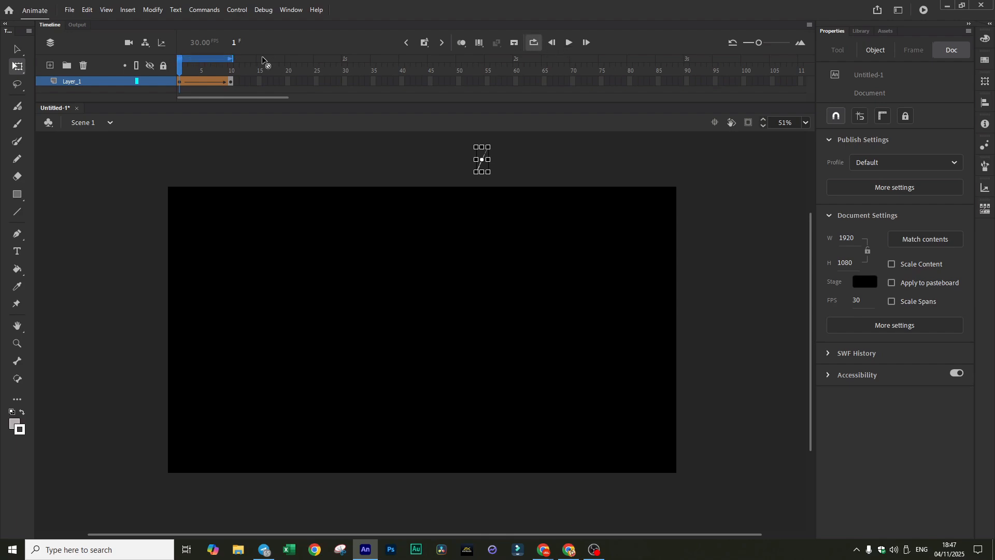
left_click(568, 44)
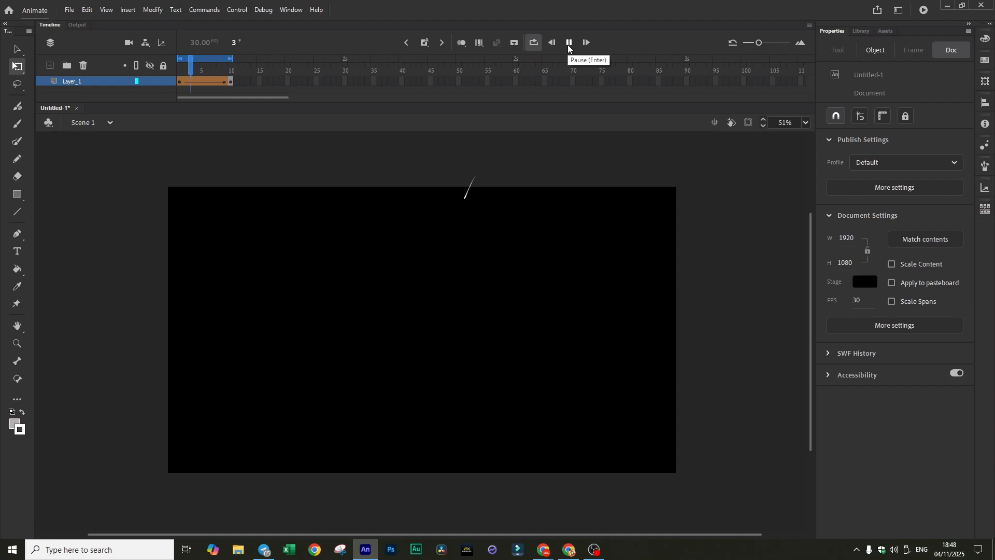
left_click(568, 44)
left_click(535, 45)
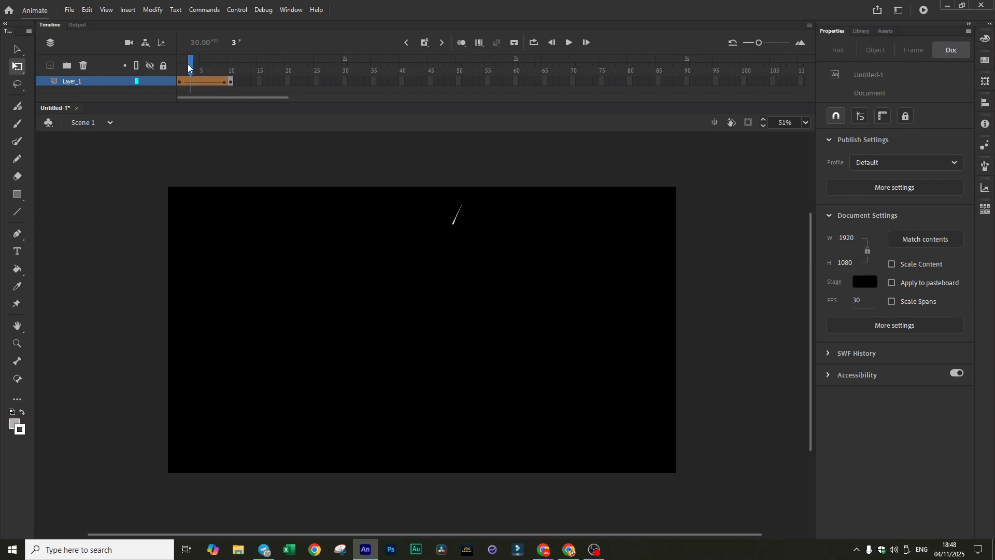
Convert the whole raindrop layer into a graphic symbol.
left_click_drag(188, 66, 180, 65)
key("alt+Tab")
left_click(181, 80)
left_click(185, 81)
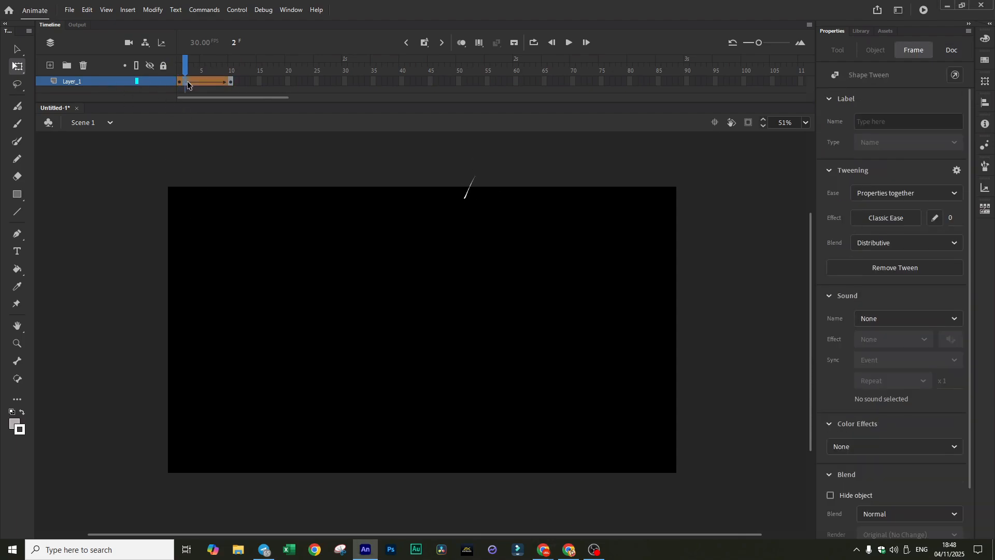
right_click(186, 80)
left_click(147, 79)
right_click(102, 79)
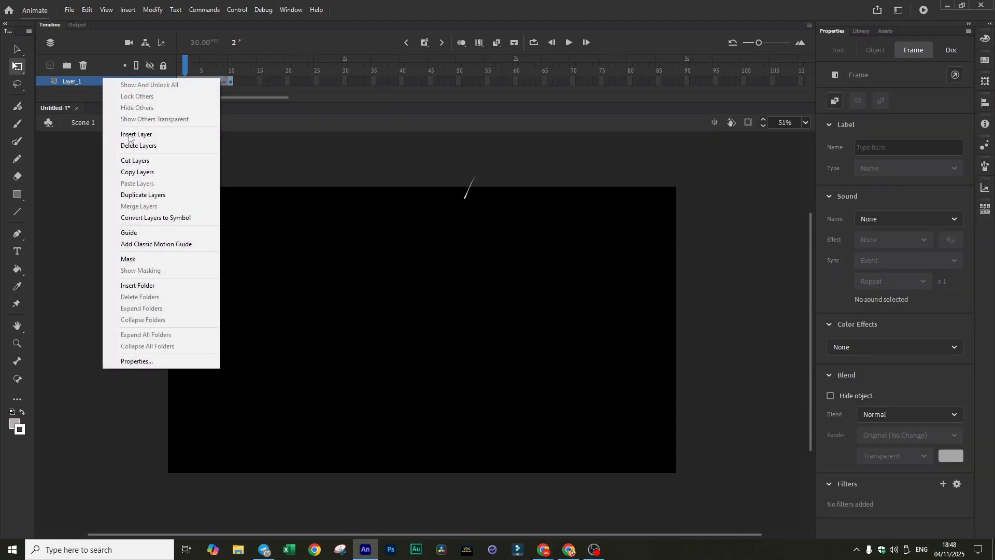
left_click(155, 218)
left_click(514, 73)
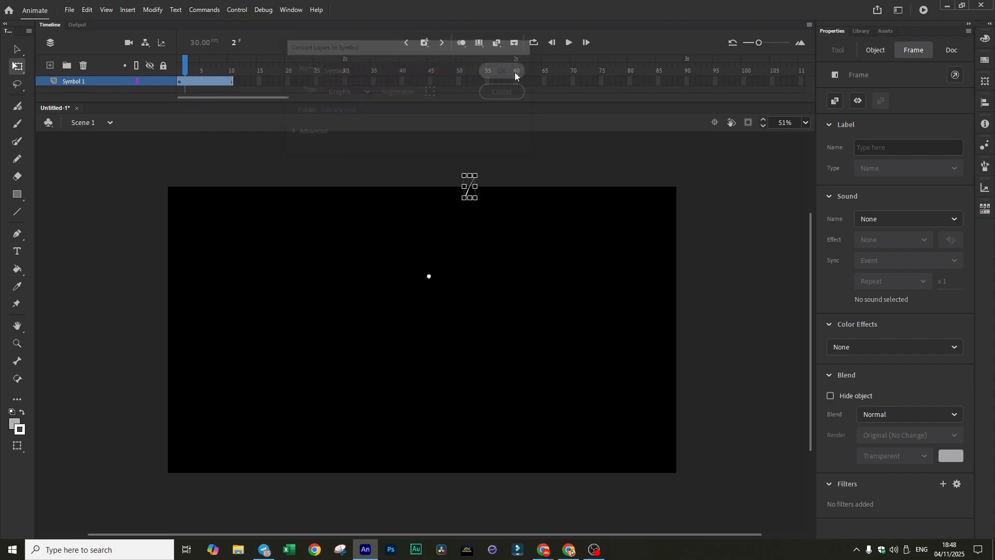
Rotate the raindrop symbol slightly counterclockwise on frame 1 so that it falls at a steeper angle.
left_click(549, 164)
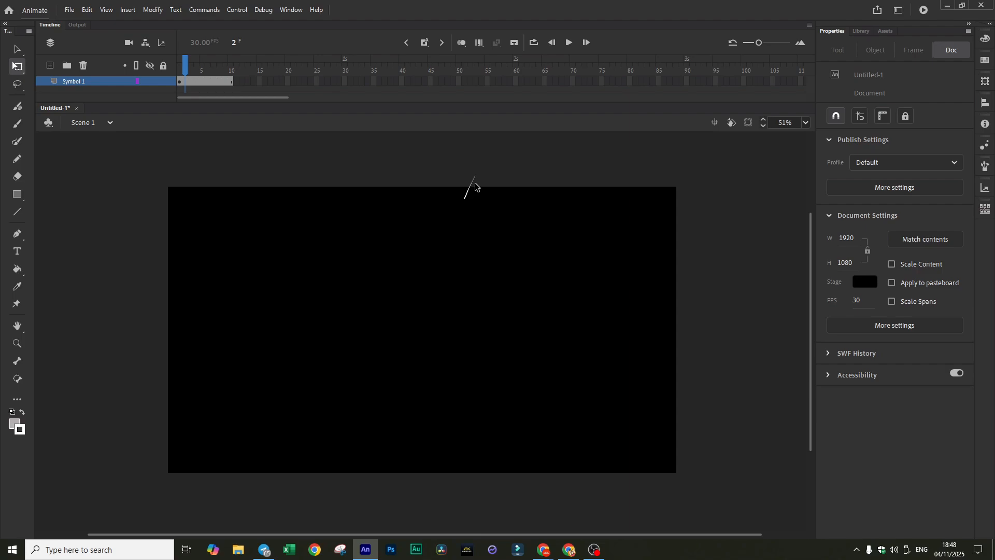
scroll(490, 197, "up", 4, "ctrl")
scroll(417, 235, "up", 2)
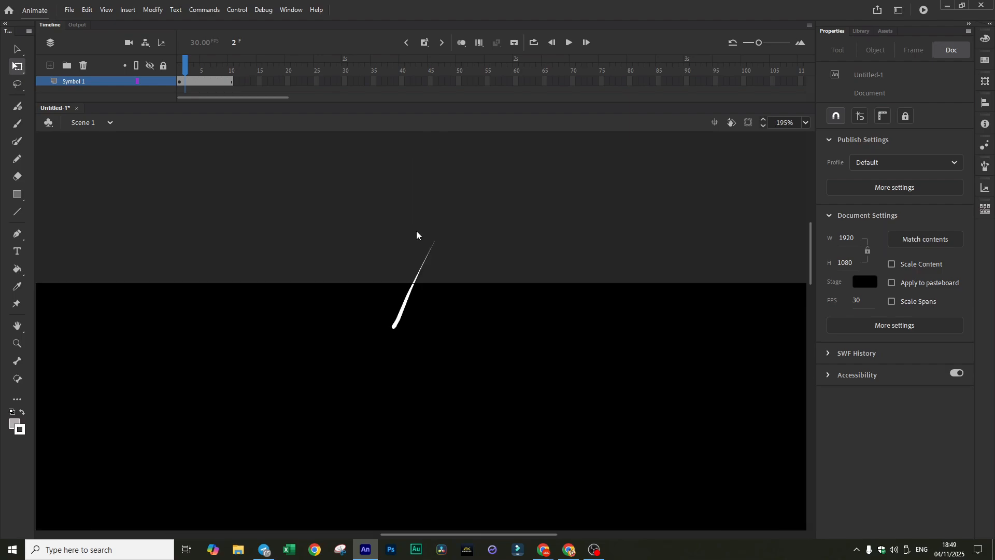
left_click(181, 64)
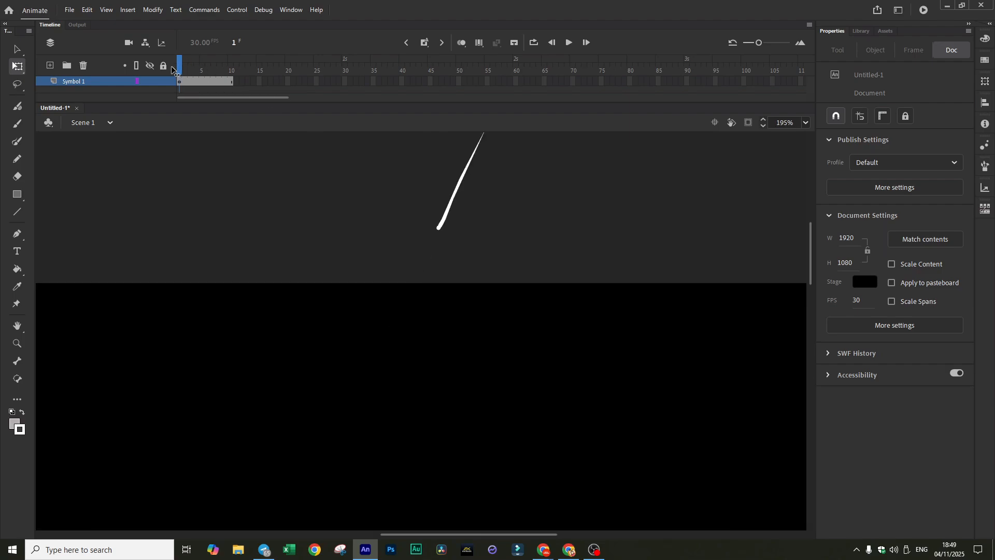
left_click(452, 205)
scroll(563, 222, "up", 2)
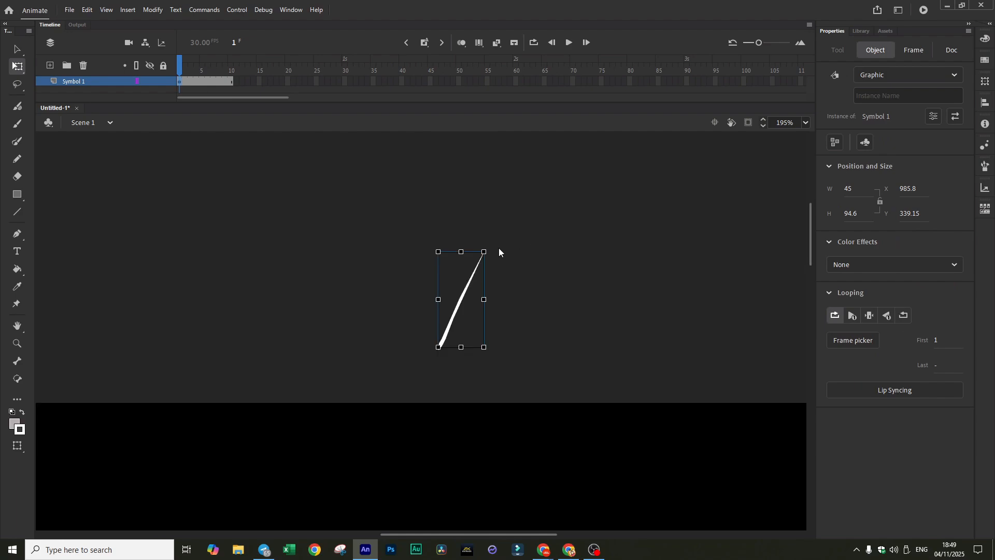
left_click_drag(486, 248, 443, 224)
key("ctrl+1")
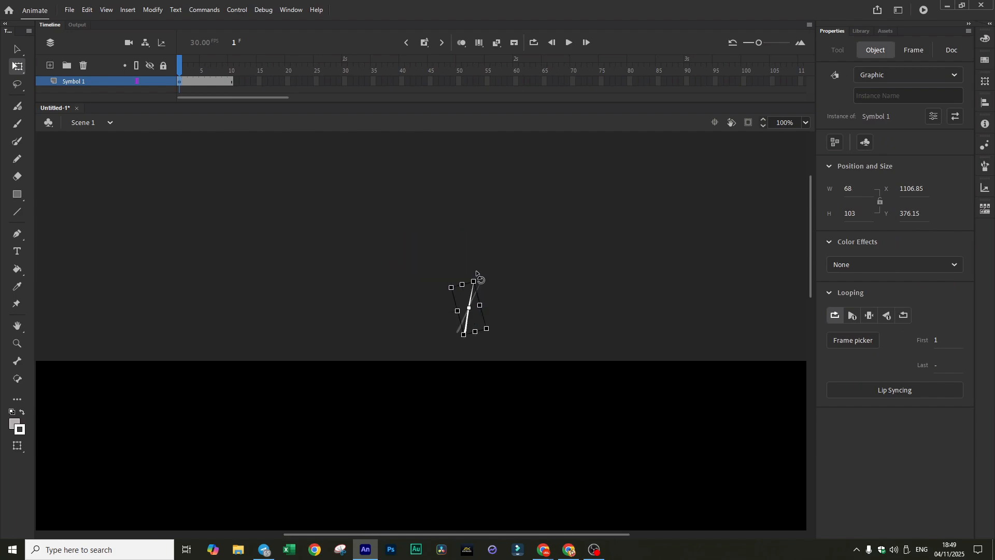
left_click_drag(476, 270, 487, 277)
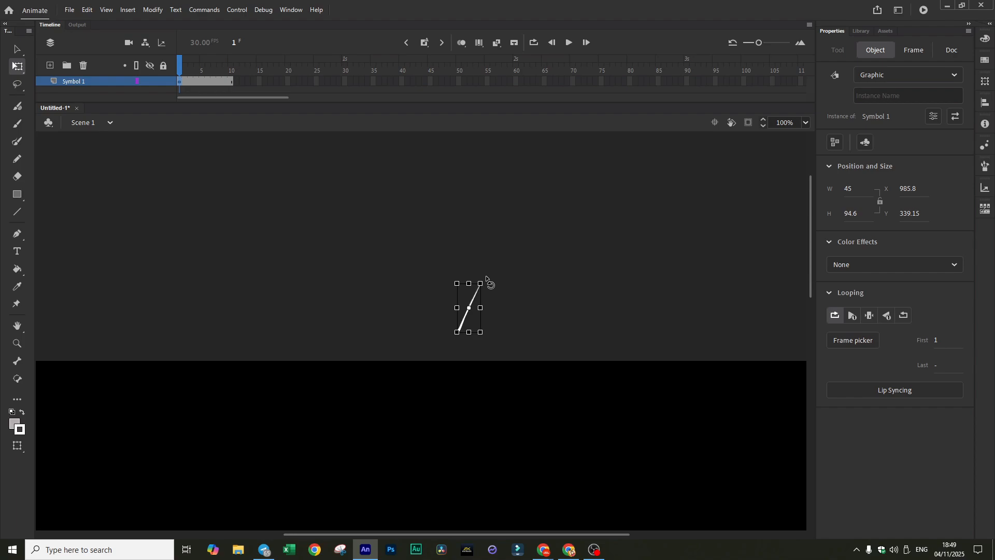
scroll(486, 275, "up", 8)
left_click_drag(413, 271, 404, 263)
left_click(508, 262)
Play the rotated raindrop's animation and scrub from frame 1 to 10 to check where it lands.
scroll(517, 266, "down", 5)
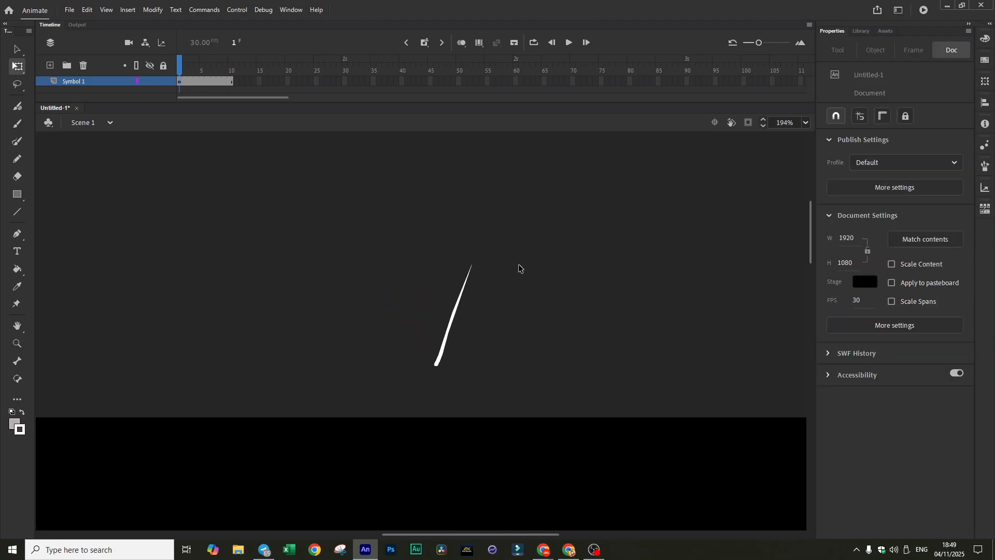
scroll(519, 267, "down", 4)
left_click(570, 43)
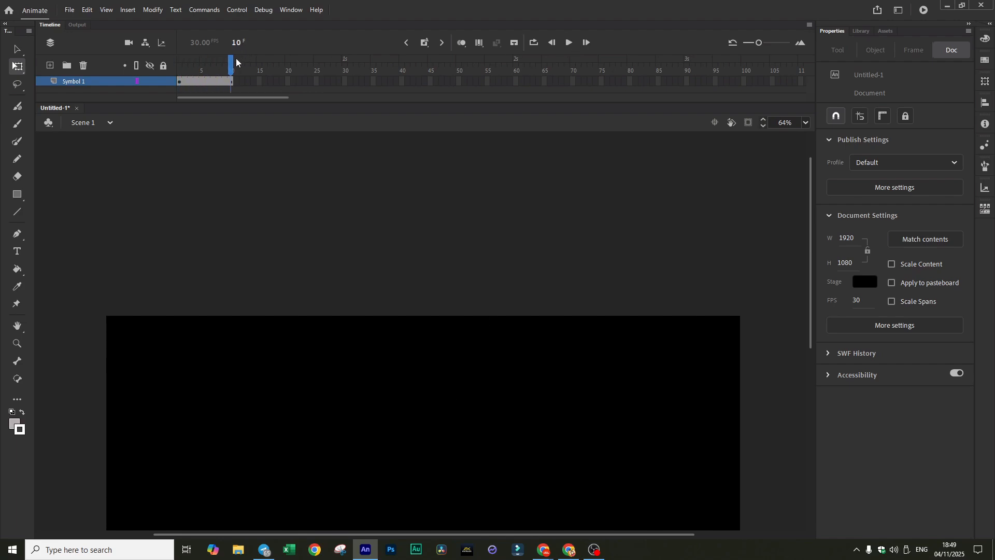
left_click(181, 70)
left_click_drag(181, 65, 233, 66)
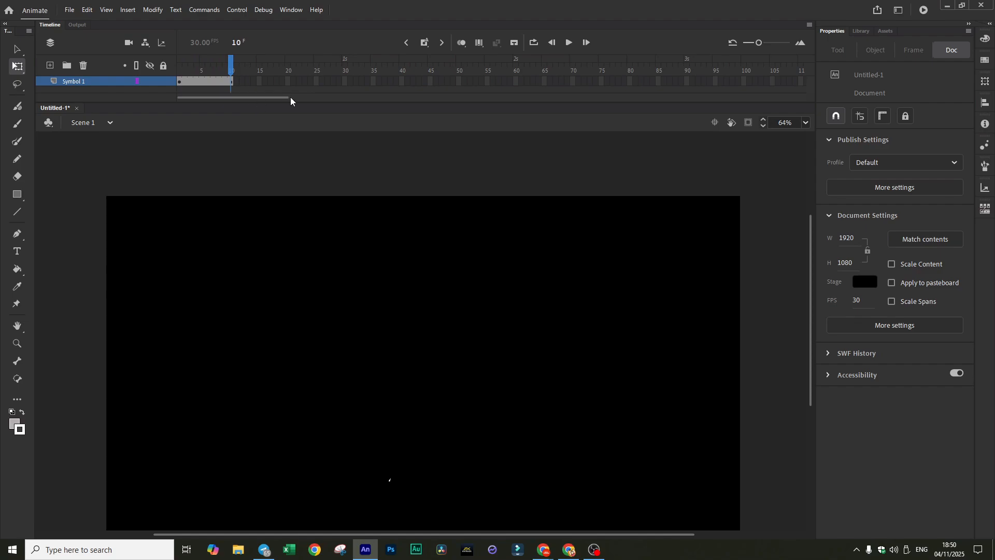
Enlarge the timeline area and add a new layer beneath the raindrop symbol's layer.
left_click_drag(296, 102, 295, 116)
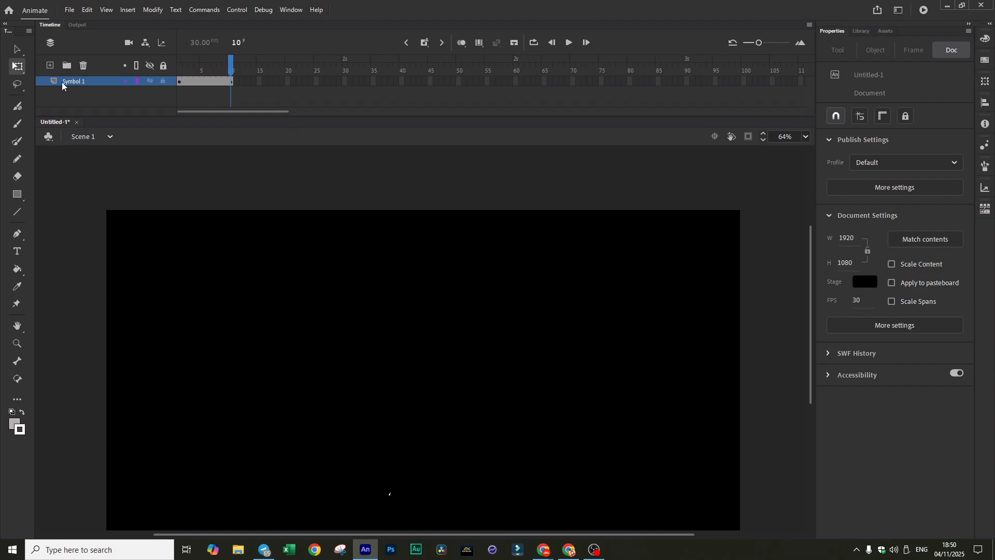
left_click(50, 65)
left_click_drag(85, 86, 98, 98)
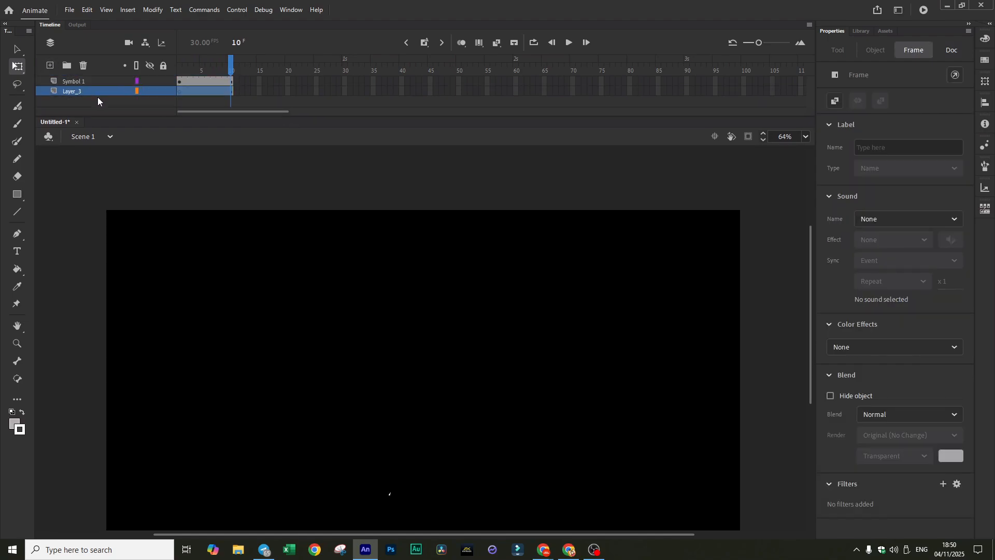
Insert a blank keyframe at frame 11 of the new layer, right after the raindrop lands.
left_click(236, 91)
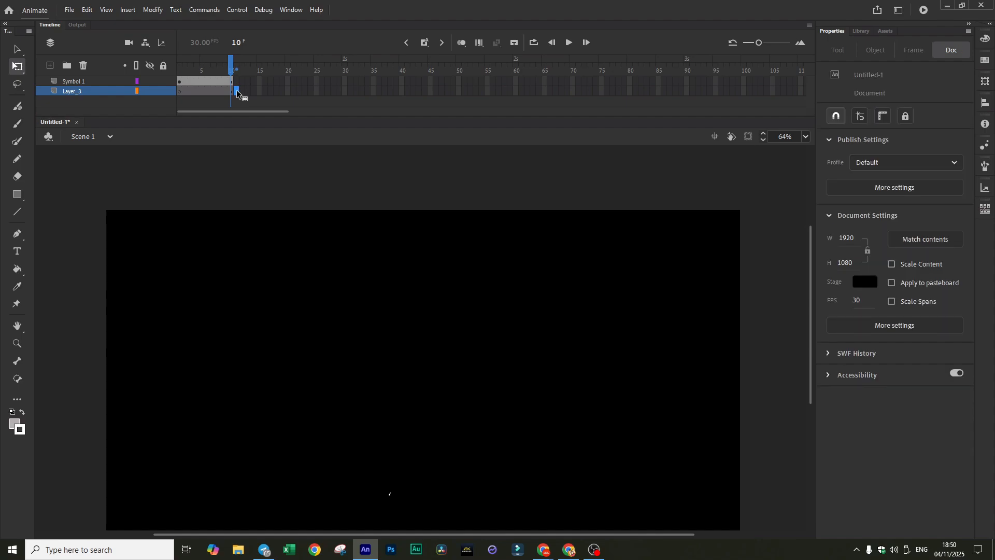
left_click_drag(229, 72, 231, 72)
left_click(237, 92)
right_click(235, 93)
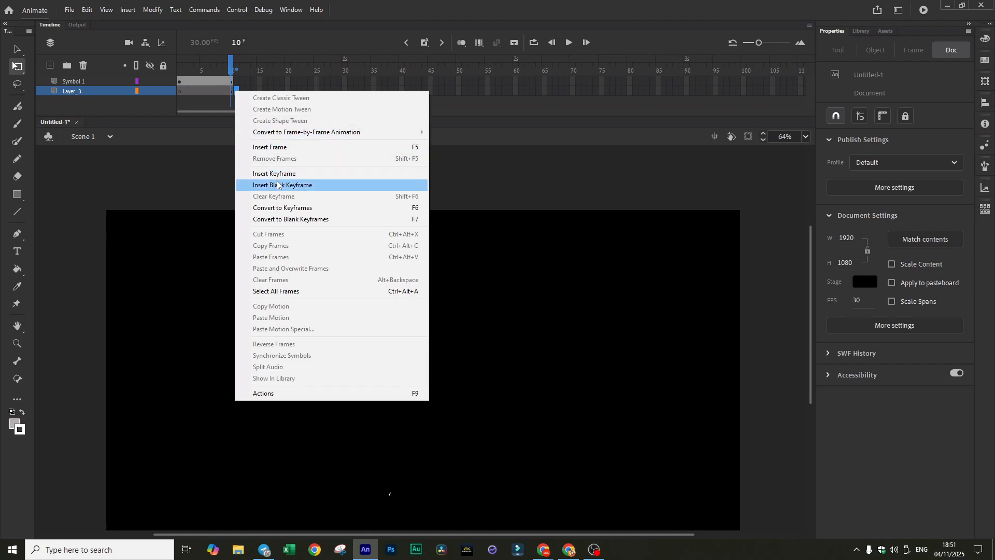
left_click(277, 185)
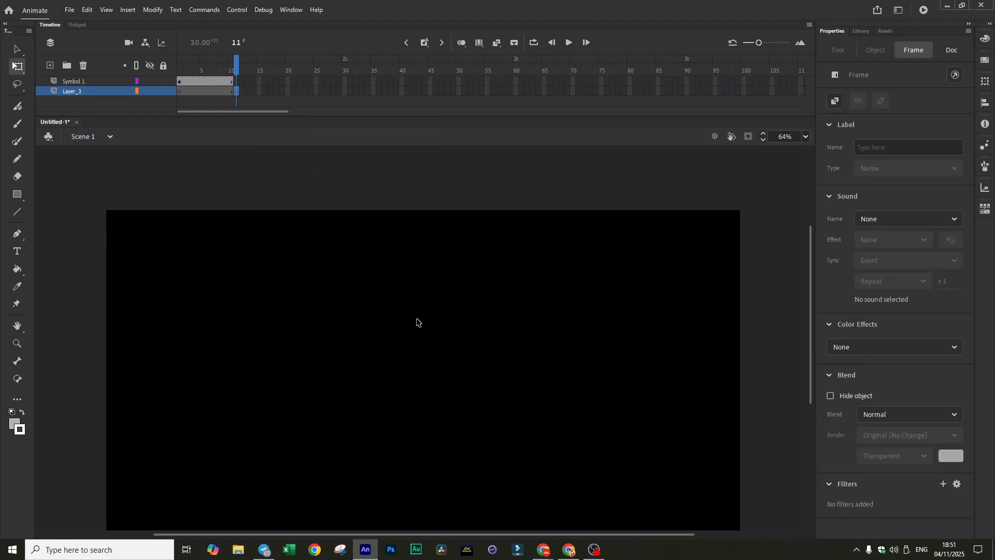
Turn on onion skinning and limit its range so frame 10's raindrop tip shows behind frame 11.
scroll(416, 318, "down", 3)
scroll(417, 317, "up", 2)
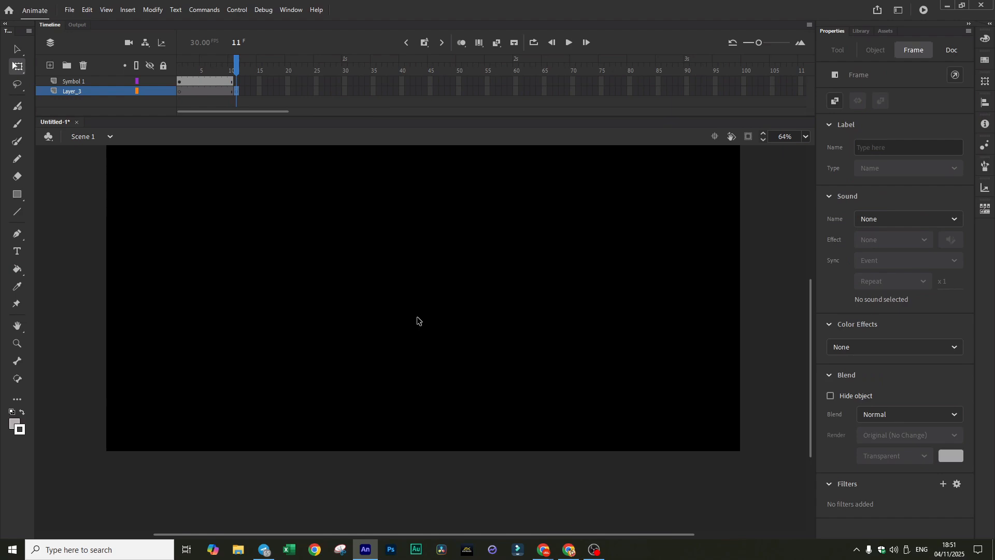
scroll(417, 322, "up", 1)
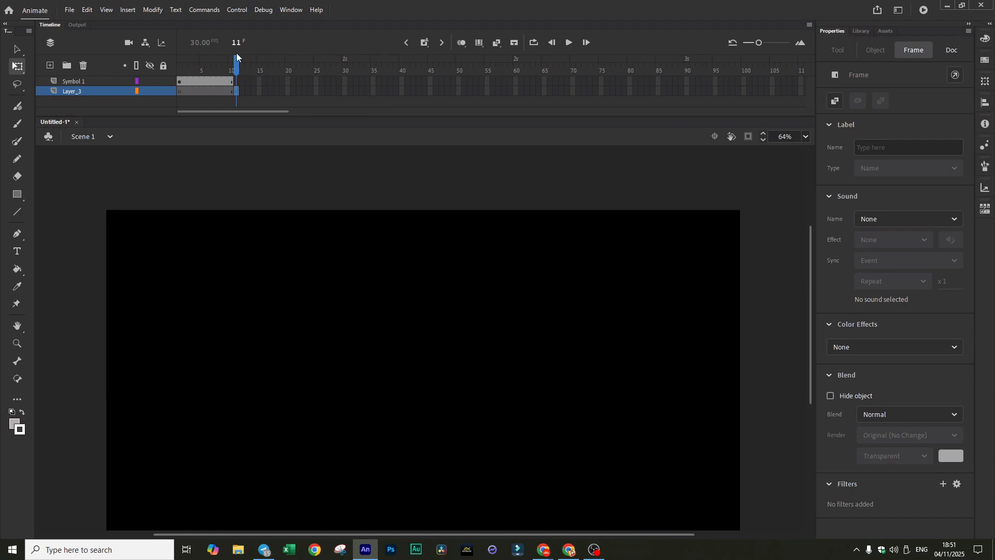
left_click(461, 43)
left_click_drag(221, 70, 229, 71)
scroll(386, 411, "down", 3)
scroll(406, 403, "up", 2)
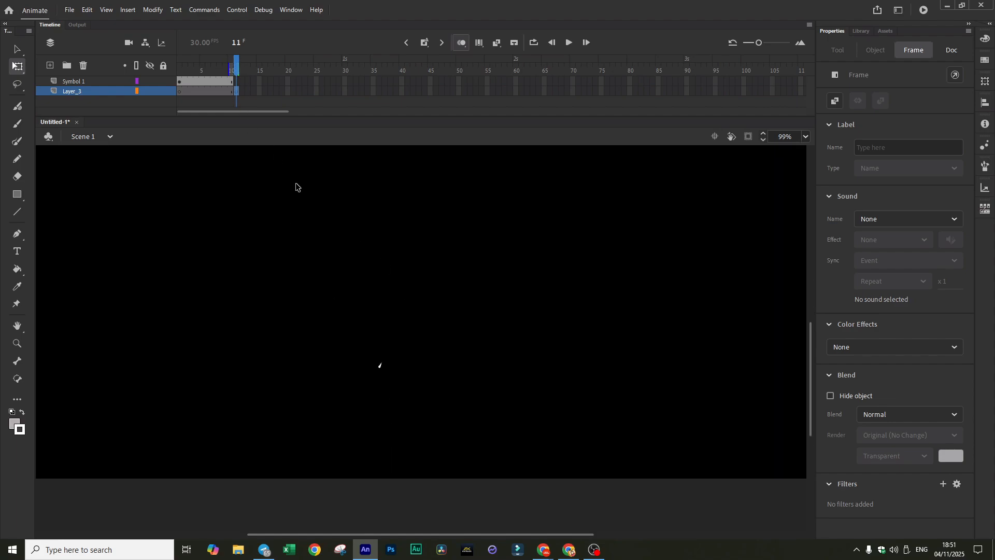
Draw a flat white ellipse without fill, about 235 by 58 px, centred on the raindrop tip at frame 11 with the Oval tool.
left_click(17, 195)
left_click(67, 226)
left_click(16, 424)
left_click(193, 291)
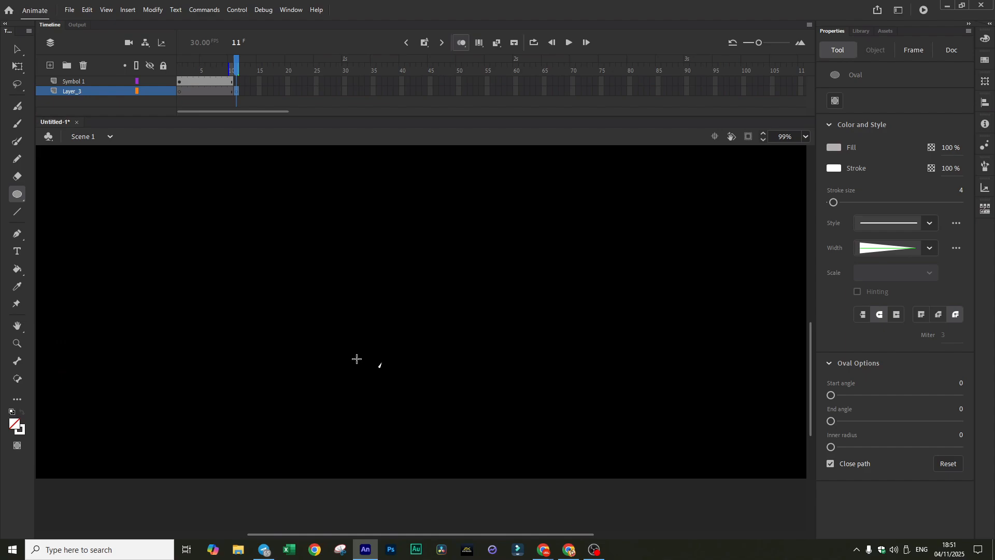
left_click_drag(357, 359, 406, 373)
key("ctrl+z")
key("alt+Tab")
left_click_drag(320, 352, 442, 382)
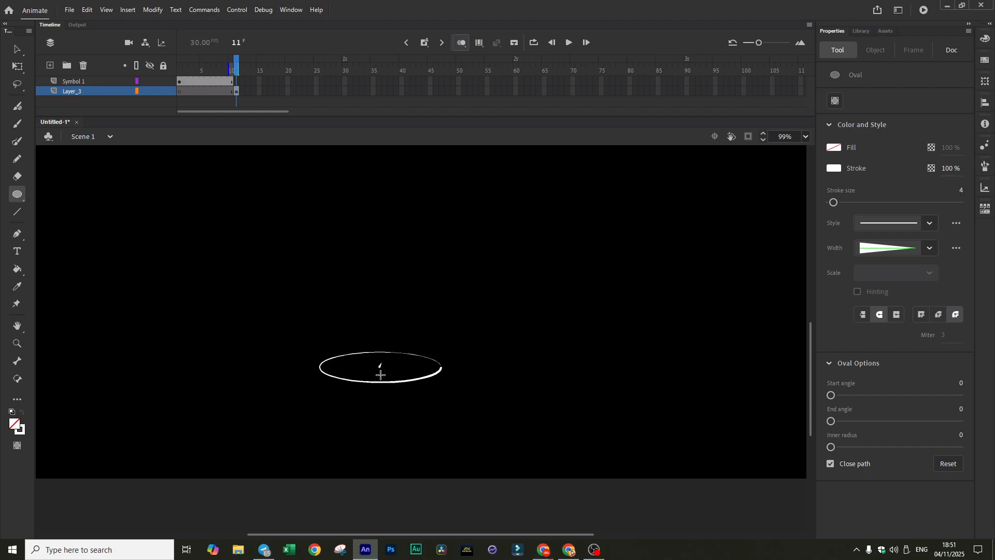
Enlarge the ellipse around its centre with Free Transform to about 277 by 69 px.
scroll(381, 374, "down", 3)
scroll(415, 382, "up", 2)
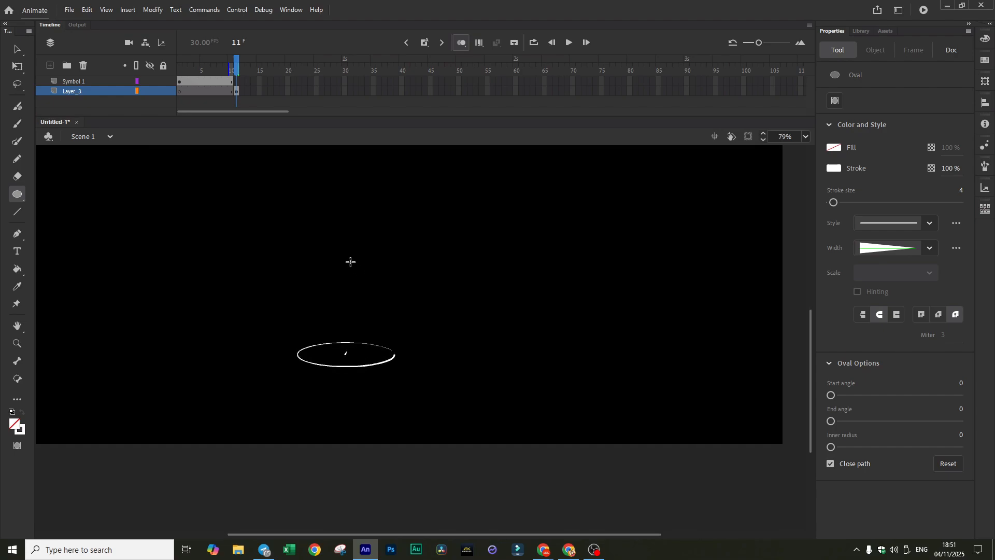
left_click(17, 49)
left_click(17, 66)
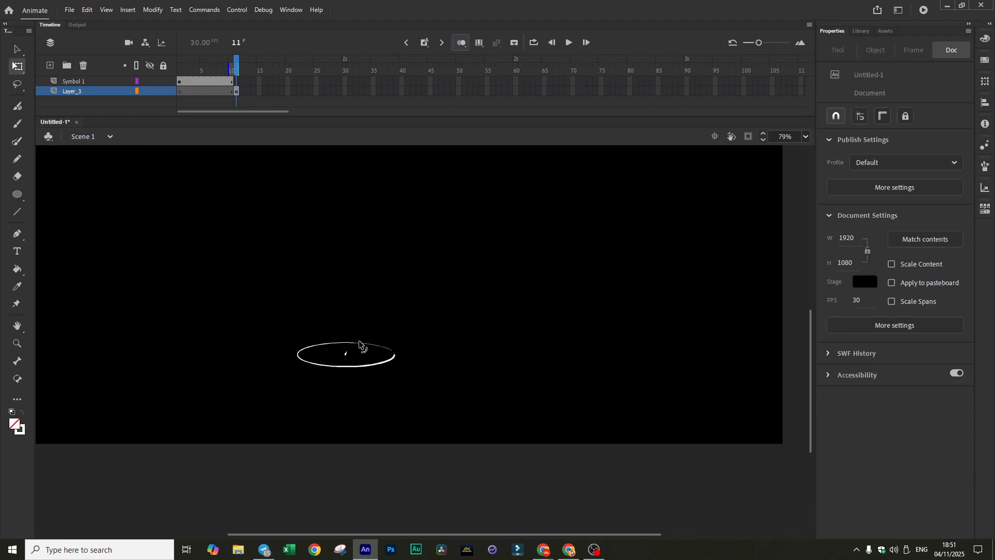
left_click(389, 364)
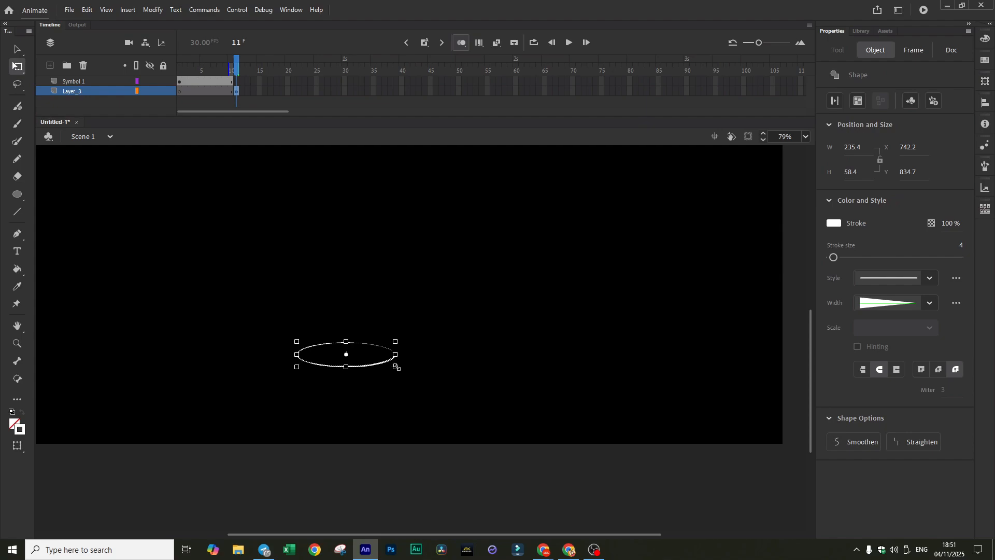
left_click_drag(403, 370, 400, 367)
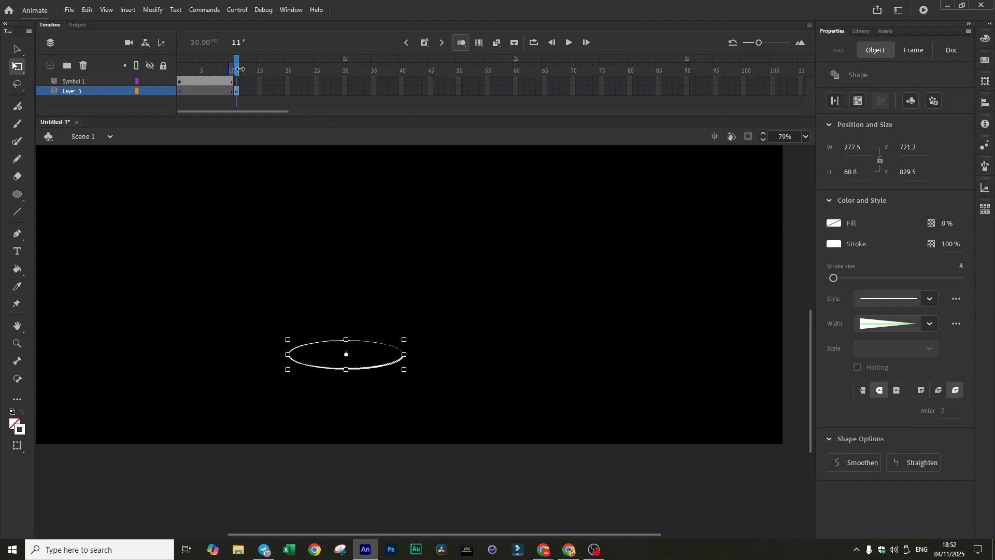
Insert a keyframe at frame 24 on the ellipse's layer.
left_click(311, 91)
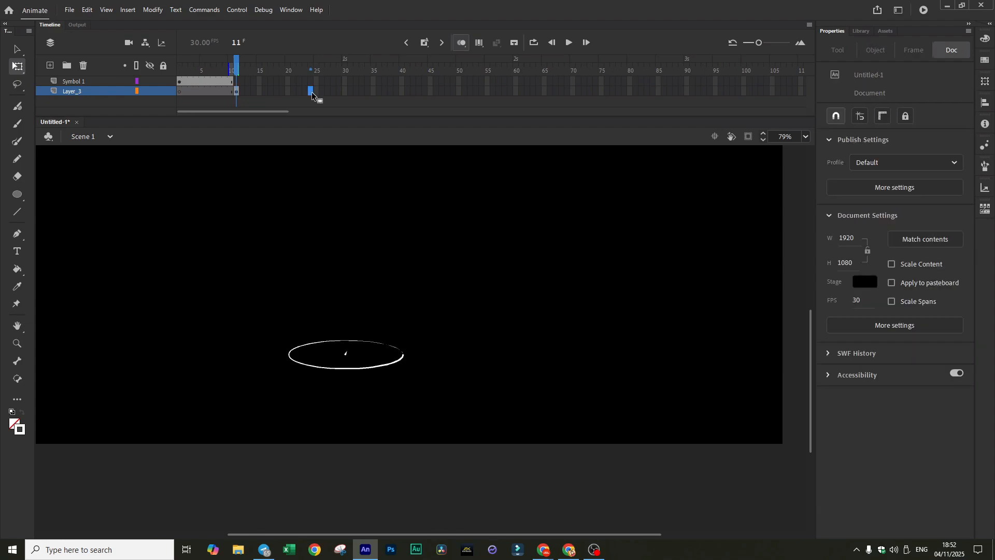
key("F6")
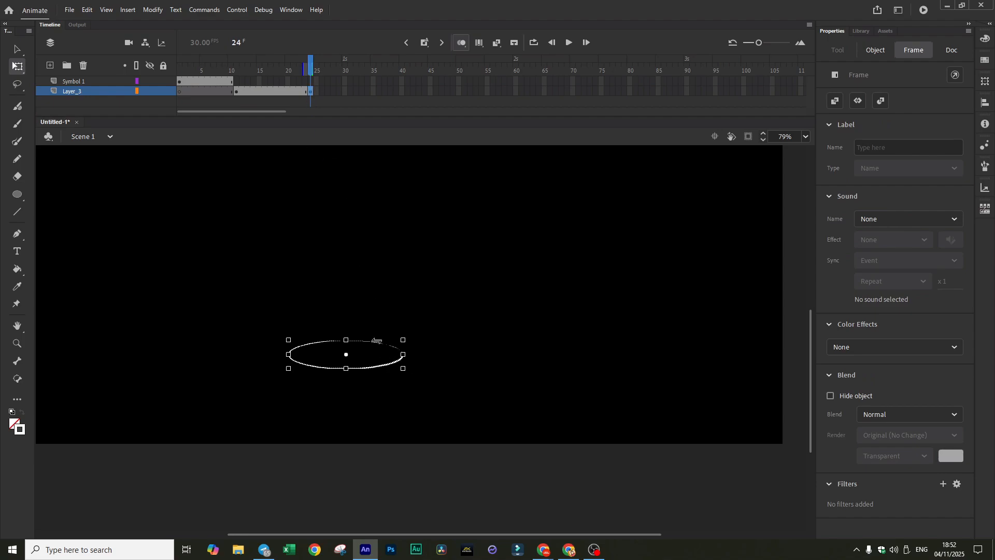
key("Return")
left_click(300, 90)
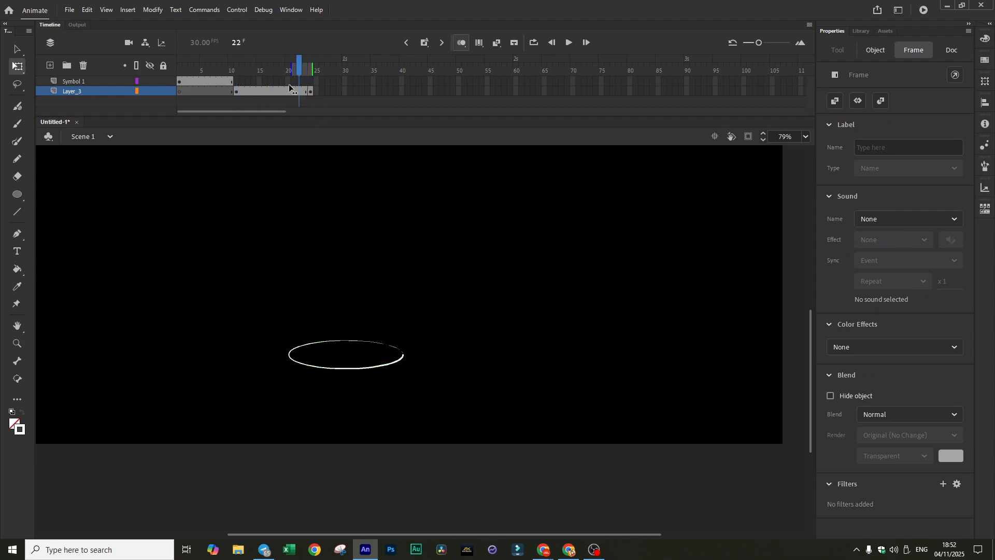
Shrink the ellipse at frame 11 around its centre to about a tenth of its size with Free Transform.
left_click_drag(293, 67, 237, 69)
left_click(241, 69)
left_click(236, 92)
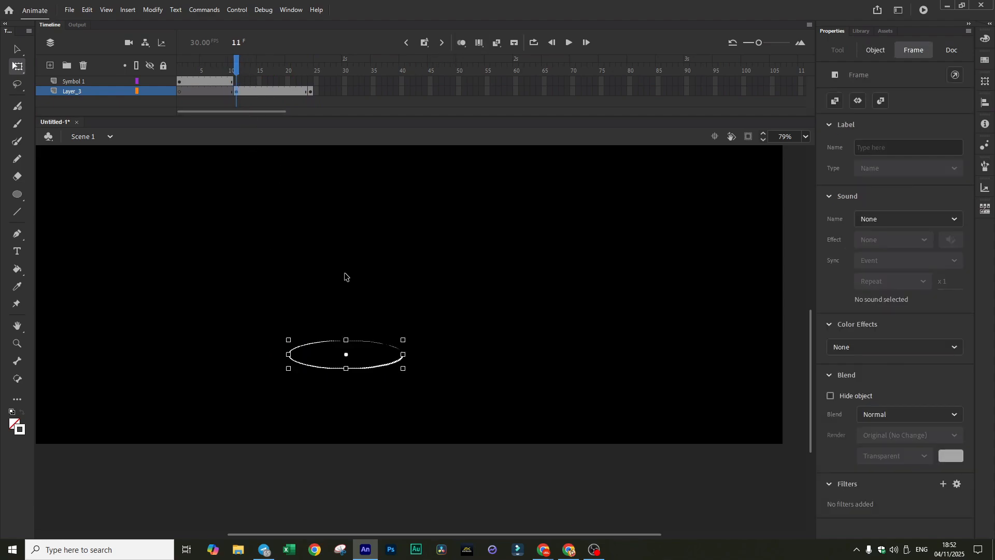
scroll(399, 403, "up", 3)
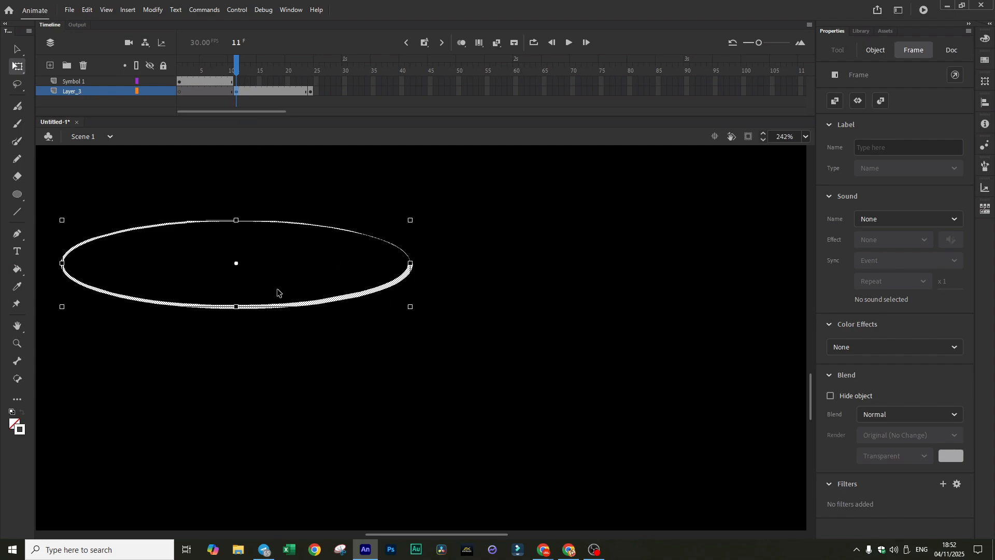
scroll(346, 318, "down", 1)
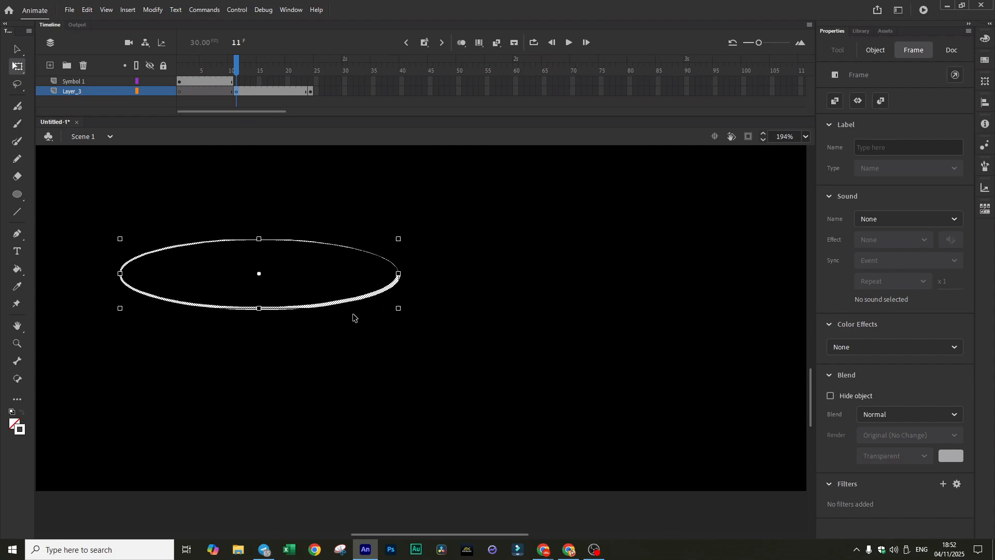
left_click_drag(397, 309, 272, 275)
left_click(242, 65)
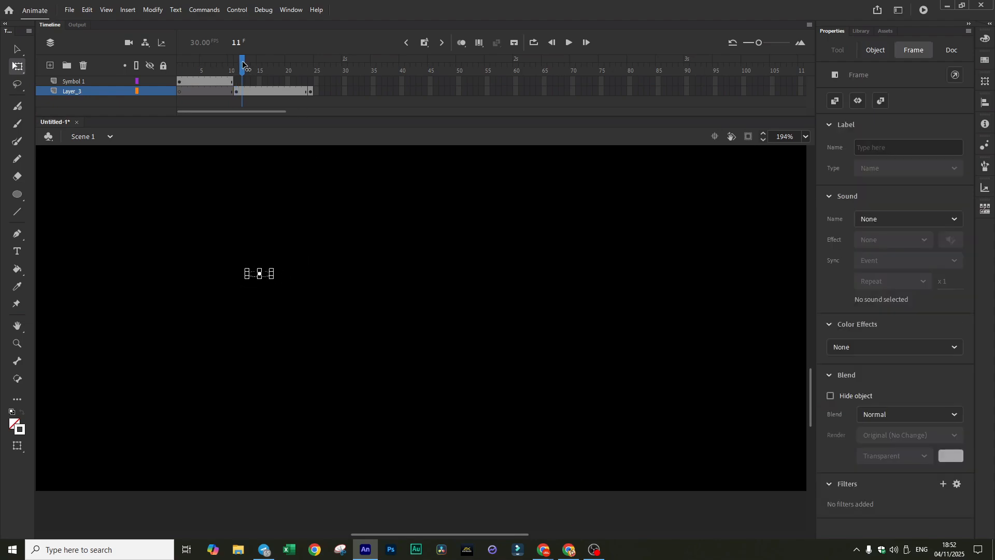
mouse_move(243, 65)
left_mouse_down()
mouse_move(314, 70)
mouse_move(234, 75)
left_mouse_up()
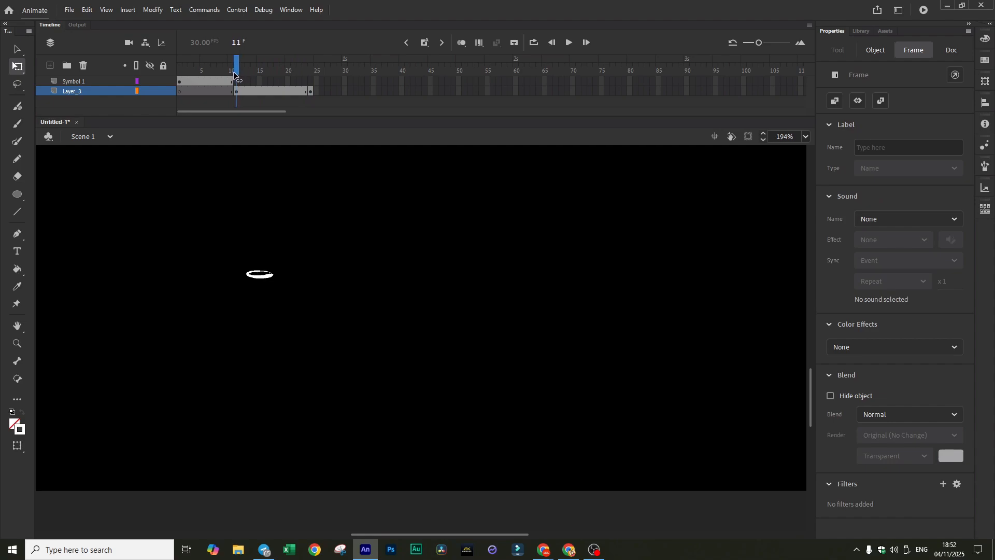
Create a shape tween between the ellipse's keyframes at frames 11 and 24, and preview the animation from frame 1.
right_click(284, 92)
left_click(318, 123)
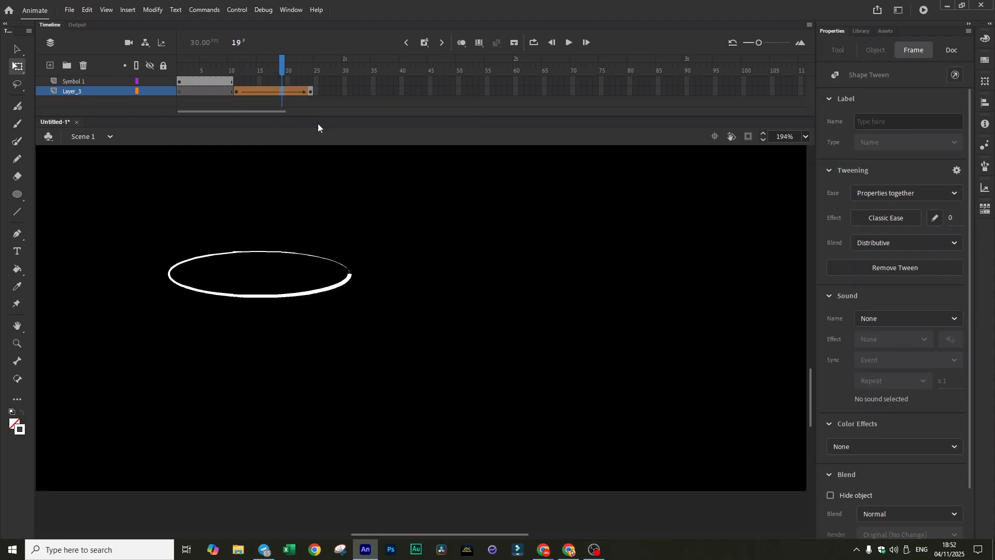
left_click_drag(283, 63, 169, 76)
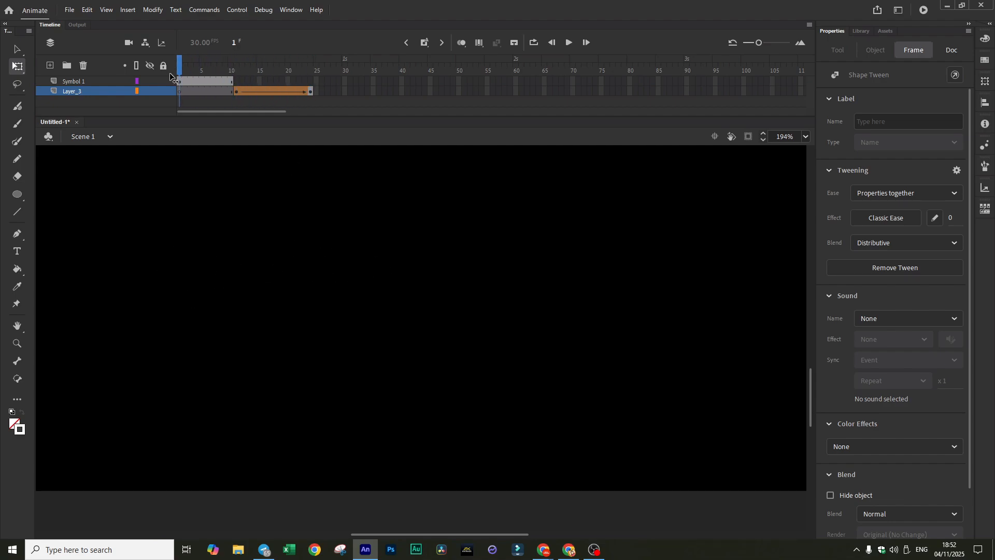
left_click(569, 42)
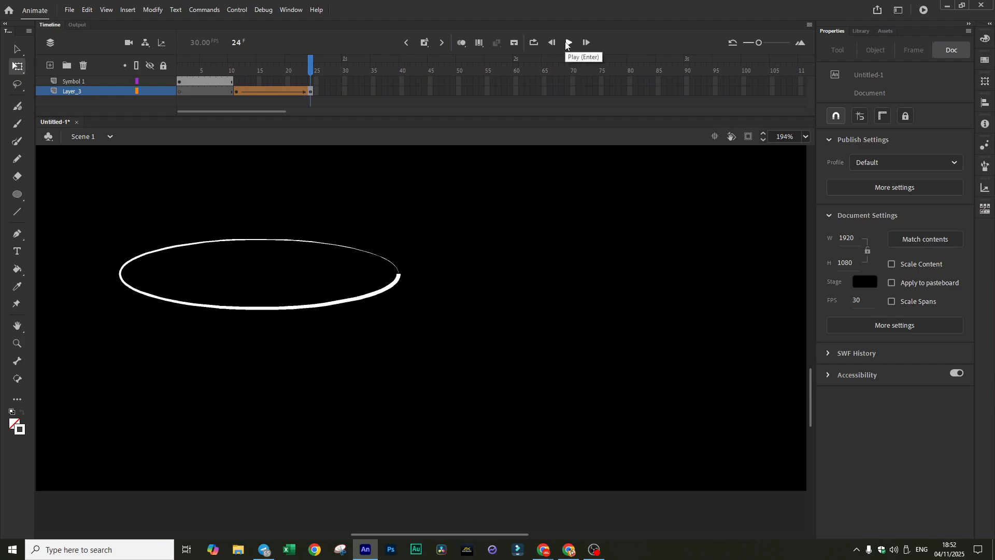
Apply an Alpha color effect of 0% to the ellipse layer's keyframe at frame 24.
left_click(312, 88)
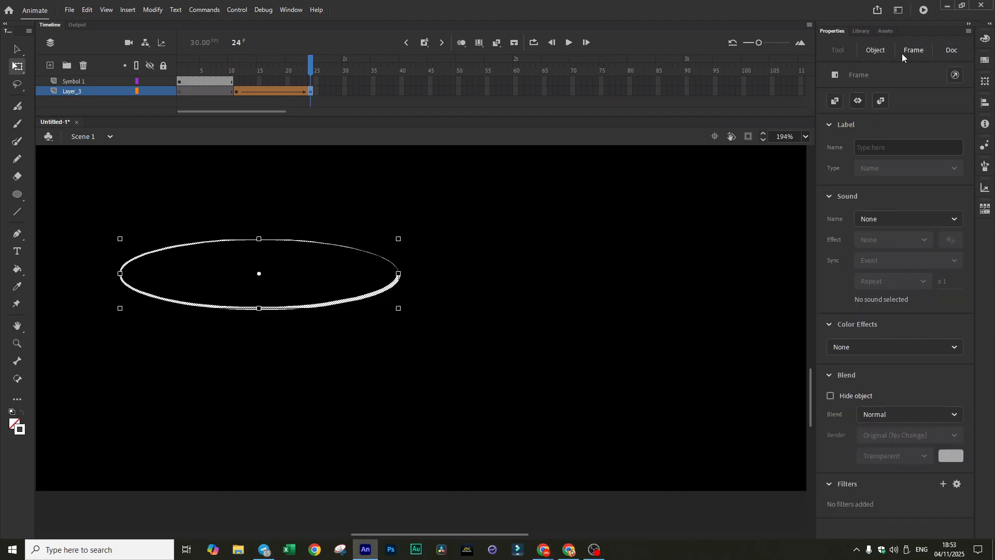
left_click(883, 348)
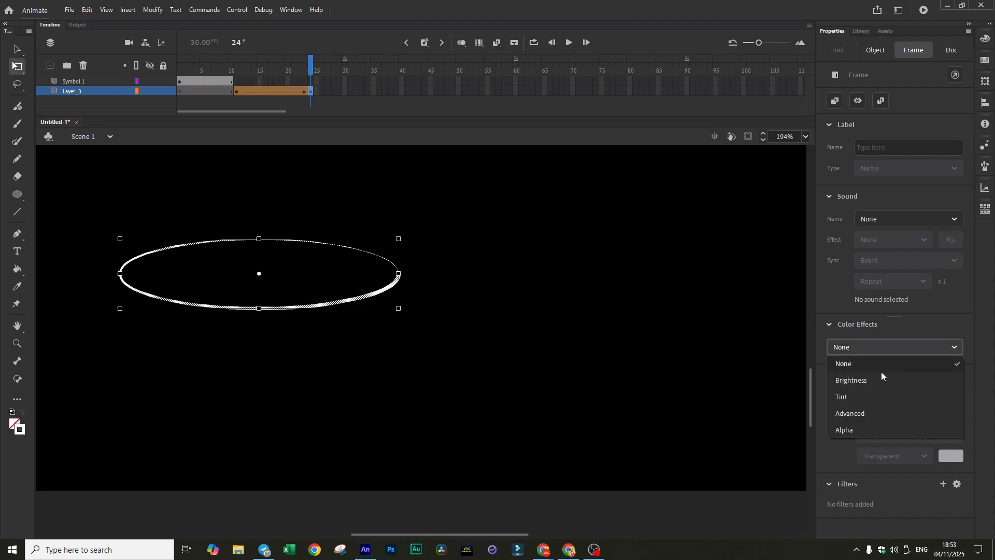
left_click(865, 427)
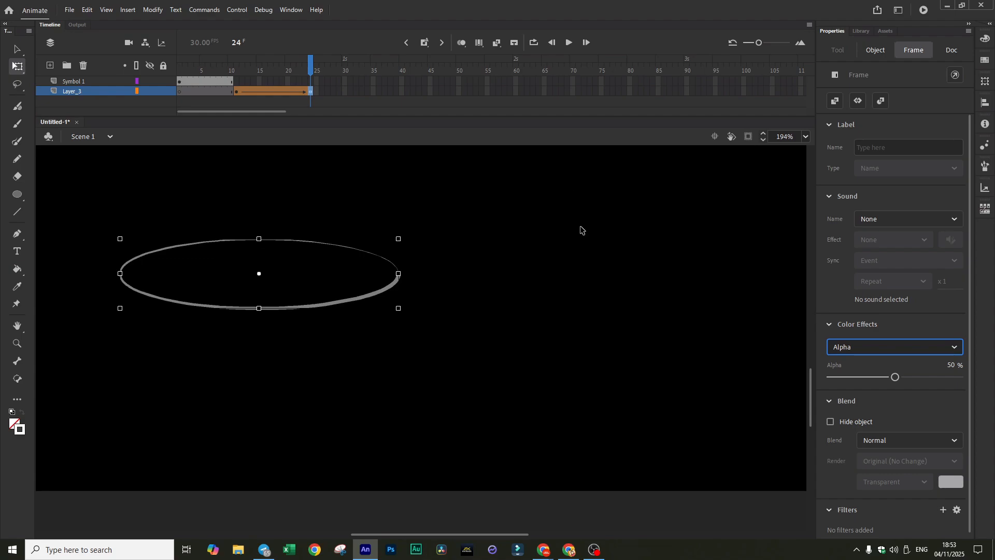
left_click_drag(890, 380, 831, 379)
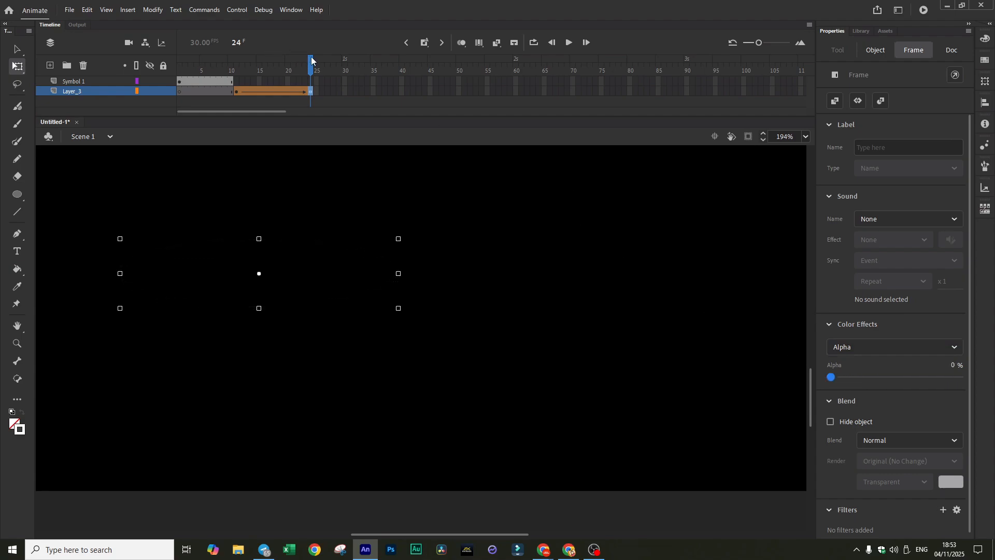
left_click_drag(312, 61, 311, 85)
left_click(343, 109)
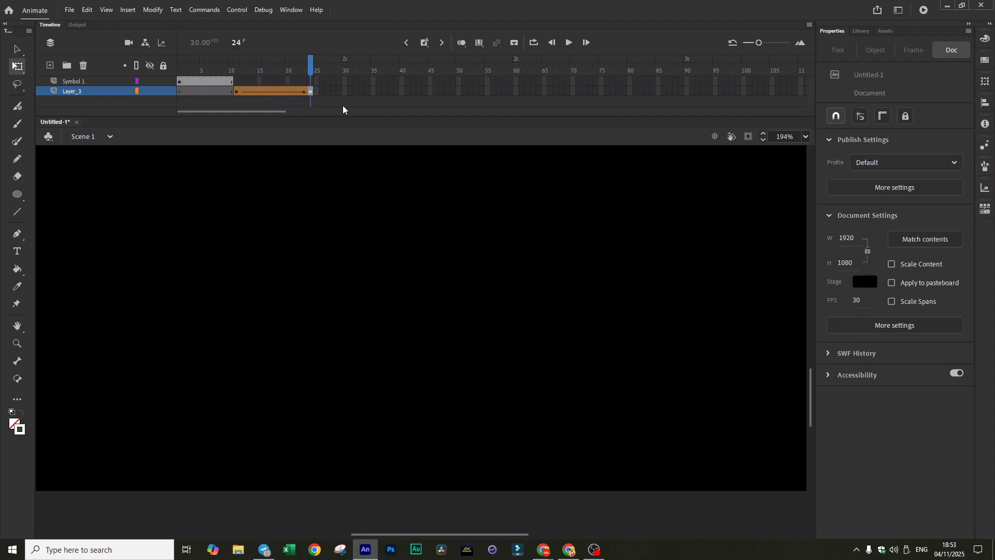
Convert the raindrop and ripple layers together into a Graphic symbol named "rain effect".
left_click(543, 549)
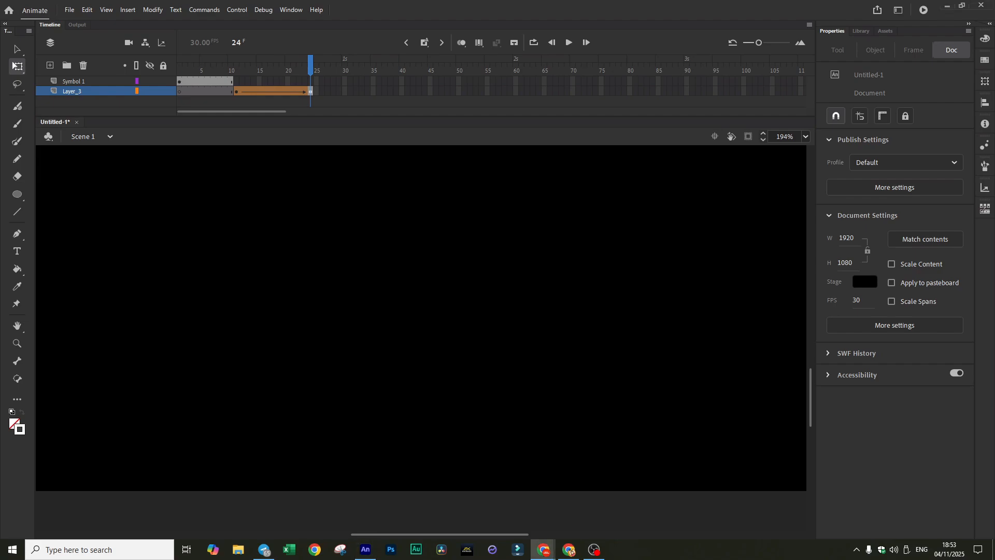
left_click(85, 82, "shift")
right_click(88, 80)
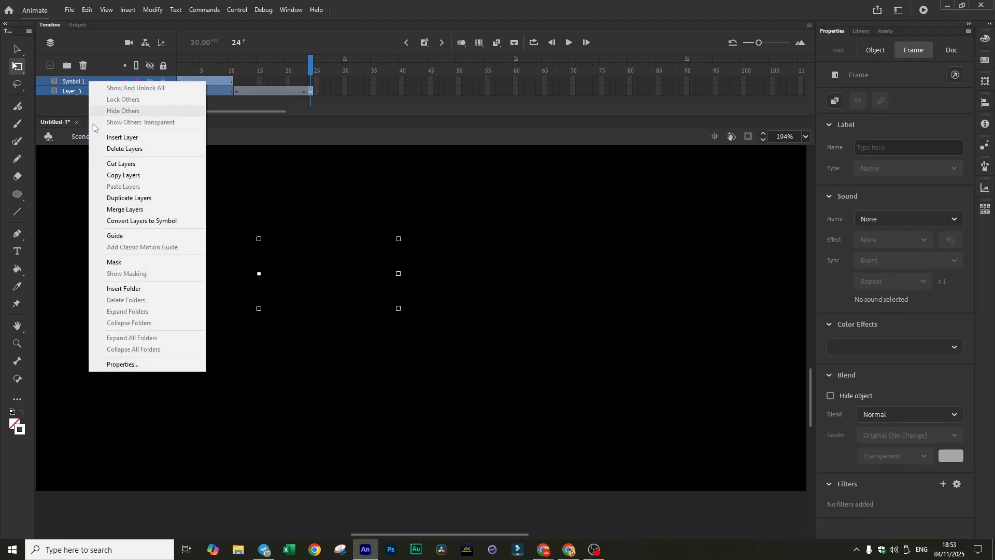
left_click(130, 222)
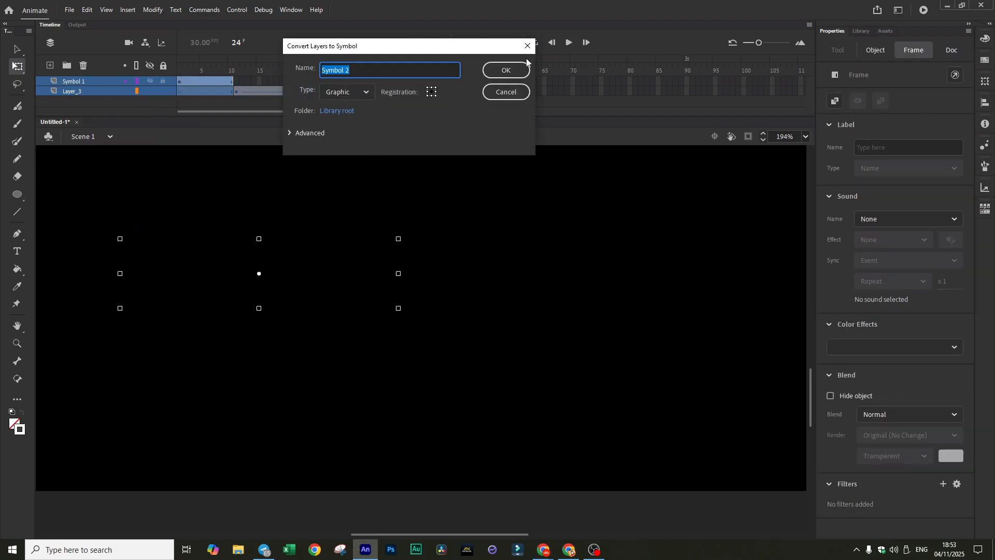
type("rain effect")
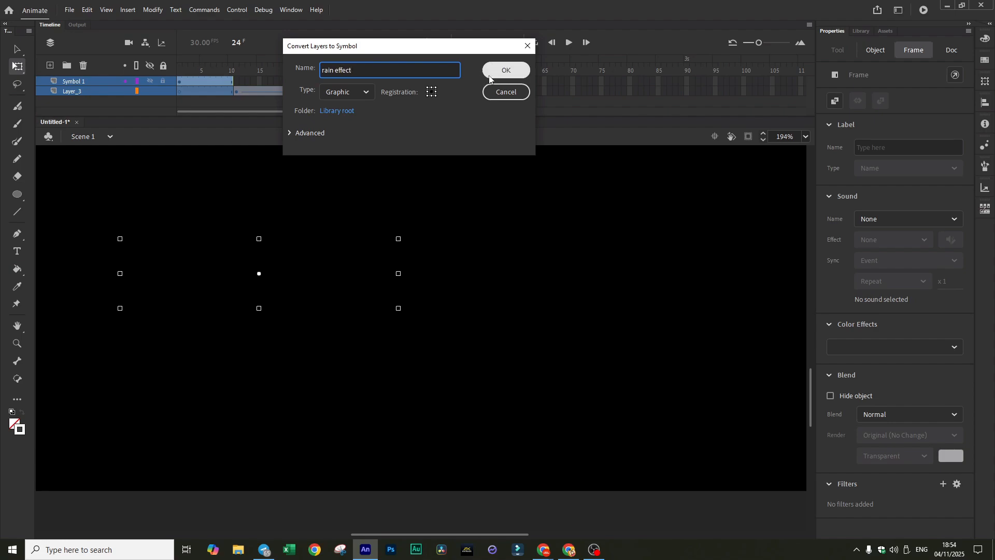
left_click(502, 74)
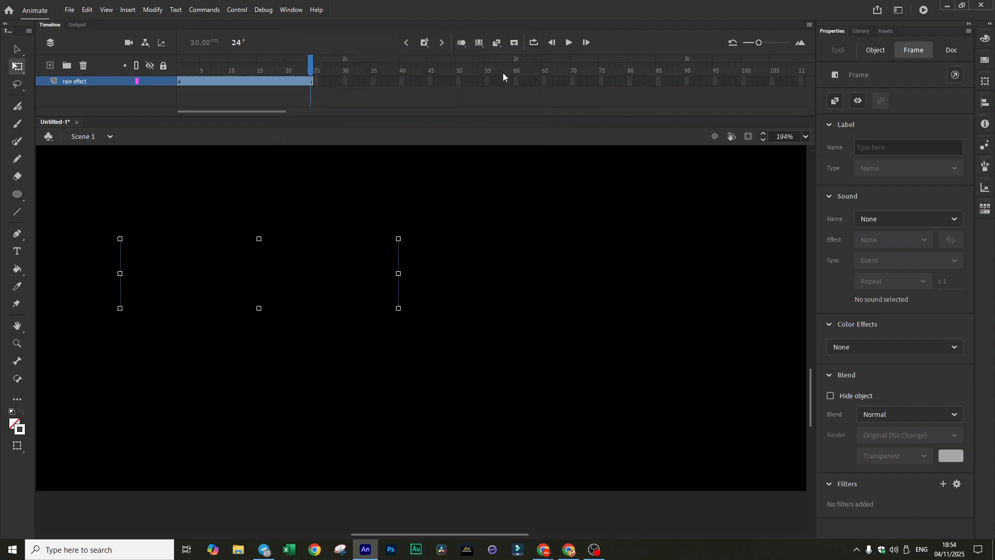
Fit the whole stage in view and play the rain effect animation several times from frame 1.
left_click(180, 62)
scroll(442, 274, "down", 5)
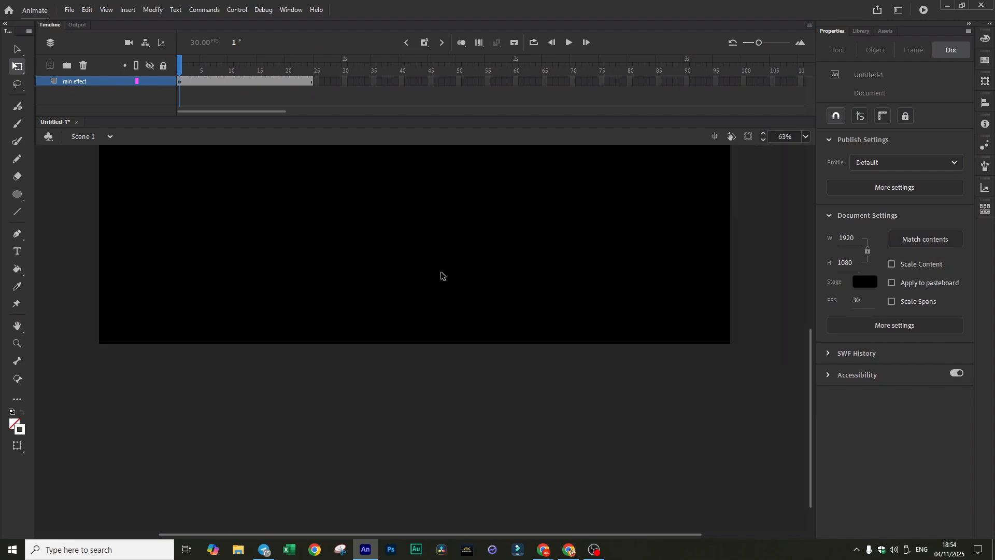
scroll(441, 273, "up", 8)
scroll(443, 274, "down", 2)
left_click(568, 42)
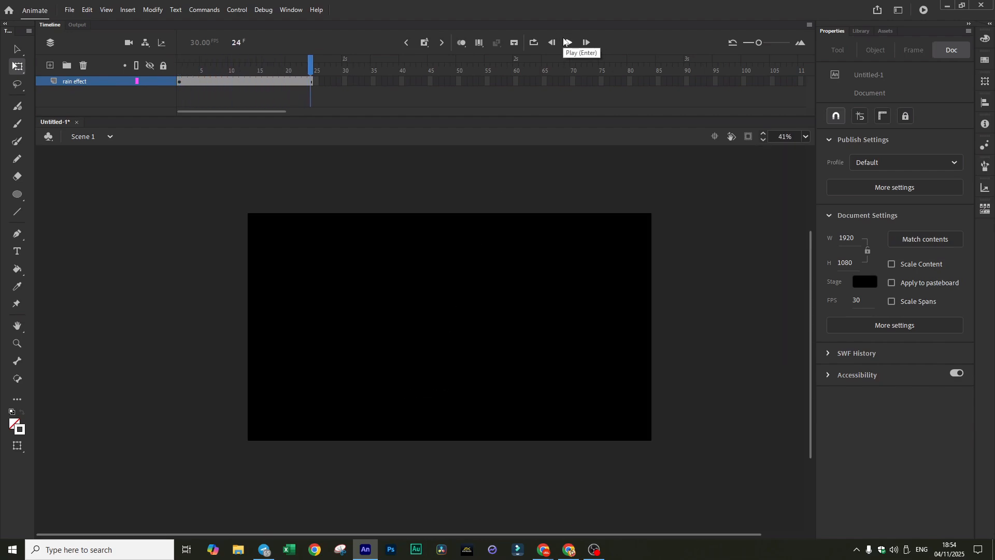
left_click(567, 42)
left_click(566, 42)
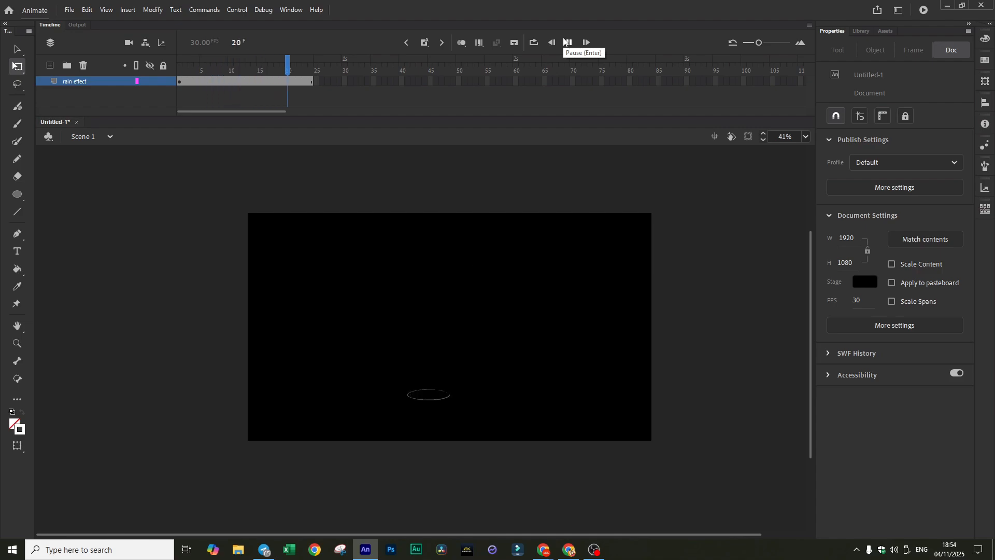
left_click(566, 42)
left_click(565, 42)
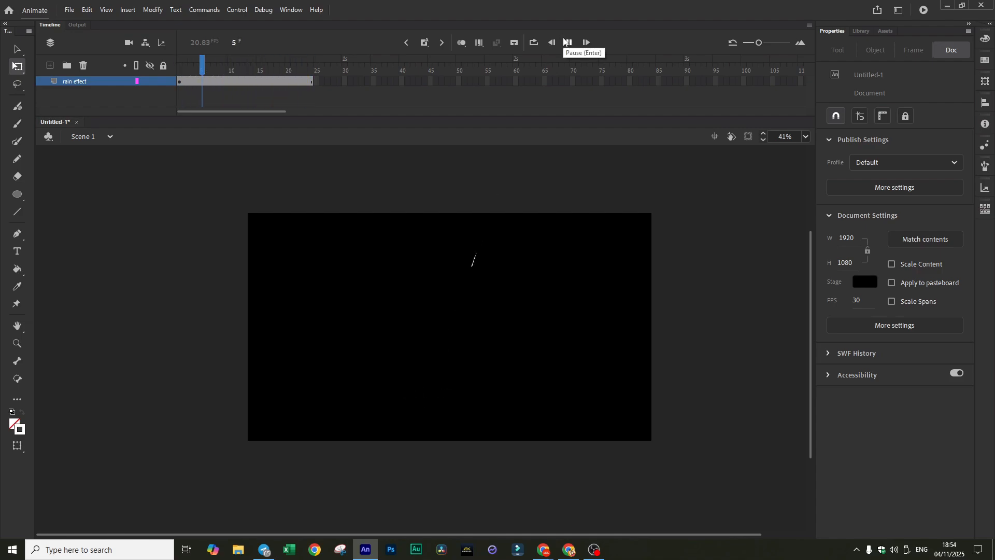
left_click(566, 42)
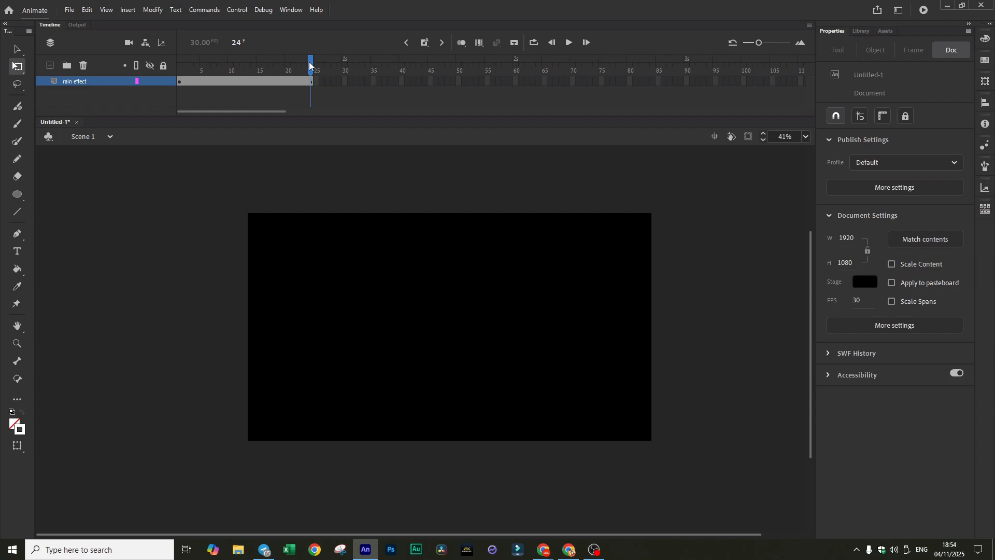
Place five more instances of the "rain effect" symbol from the Library at frame 1, scattered at staggered heights around the stage's upper edge.
left_click_drag(311, 66, 150, 67)
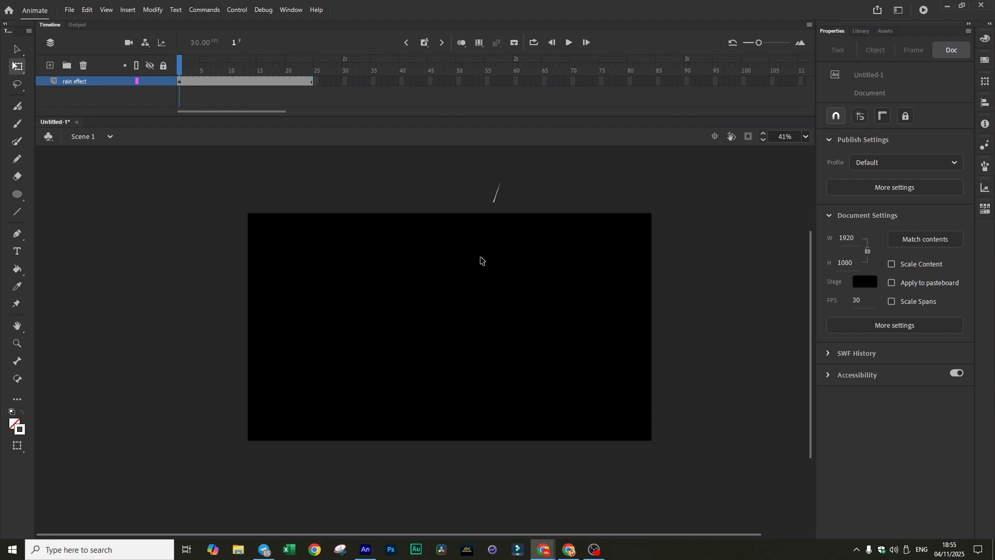
left_click(182, 68)
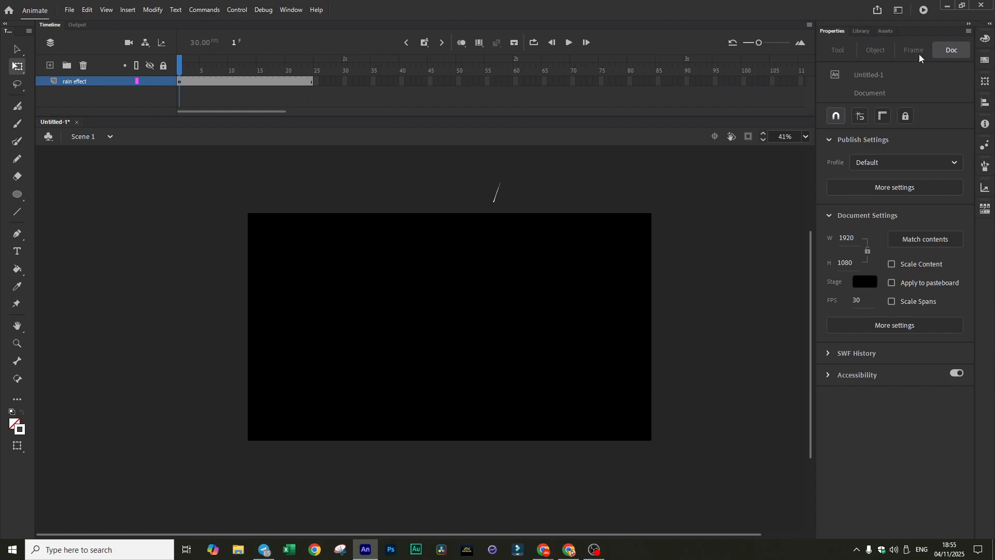
left_click(181, 82)
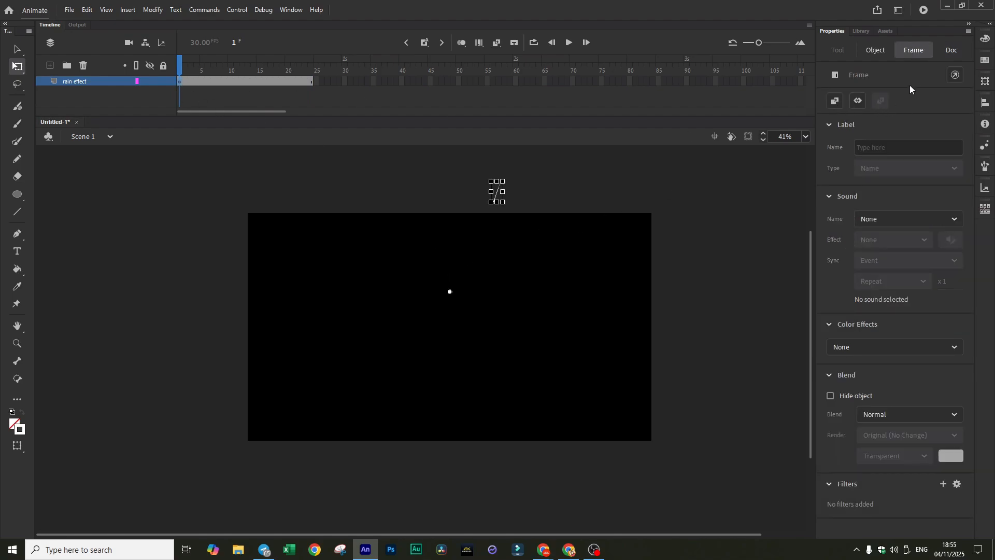
left_click(959, 54)
left_click(863, 30)
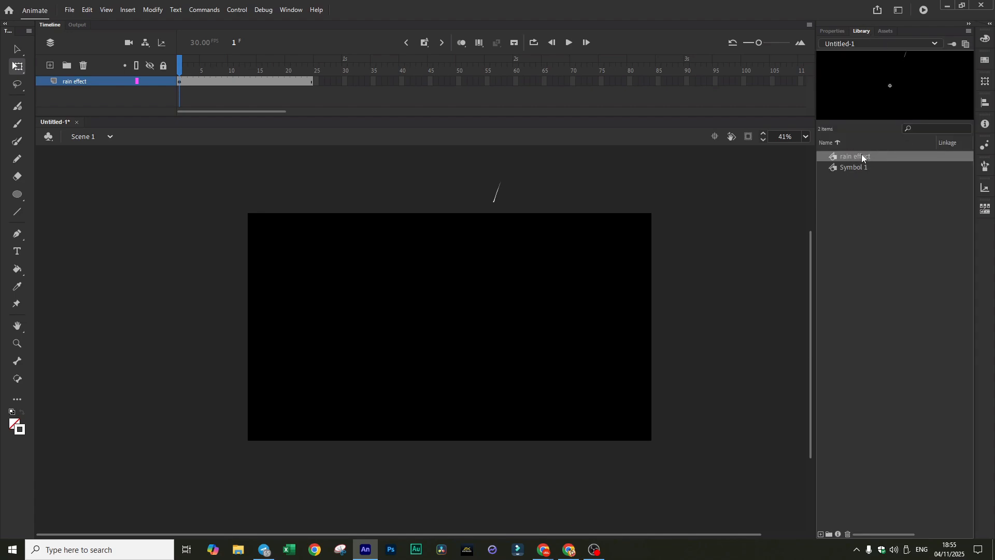
left_click_drag(862, 156, 698, 185)
left_click_drag(428, 198, 428, 198)
left_click_drag(857, 157, 722, 192)
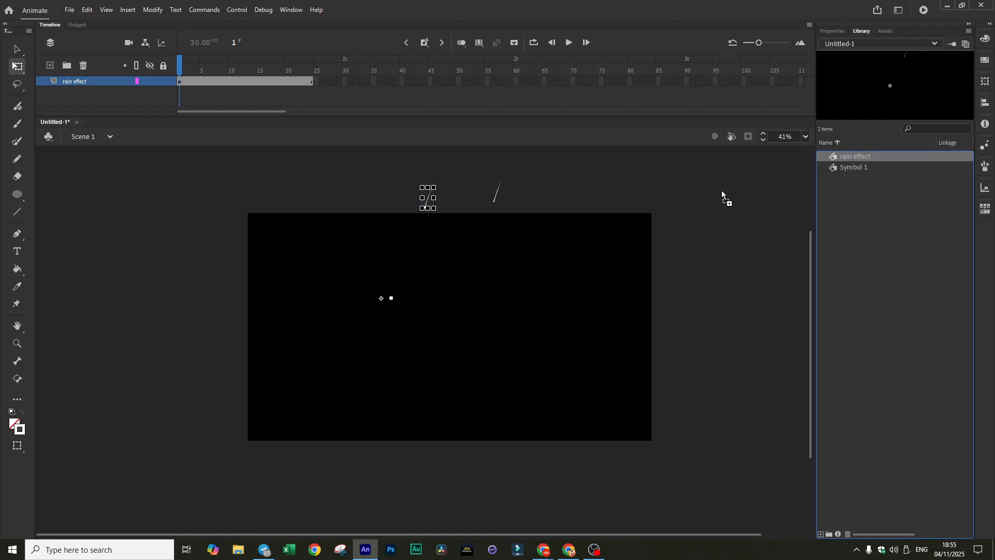
left_click_drag(541, 211, 540, 210)
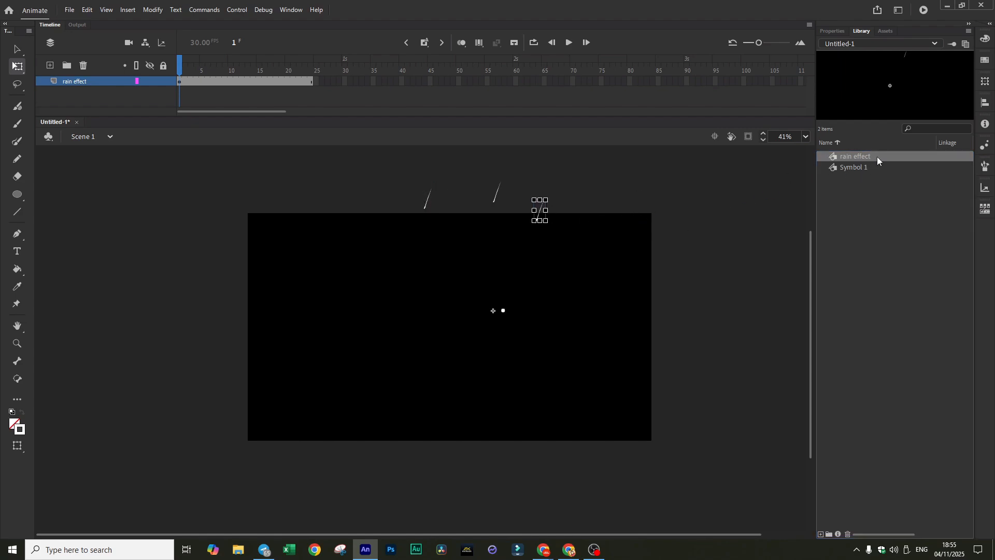
left_click_drag(387, 194, 352, 165)
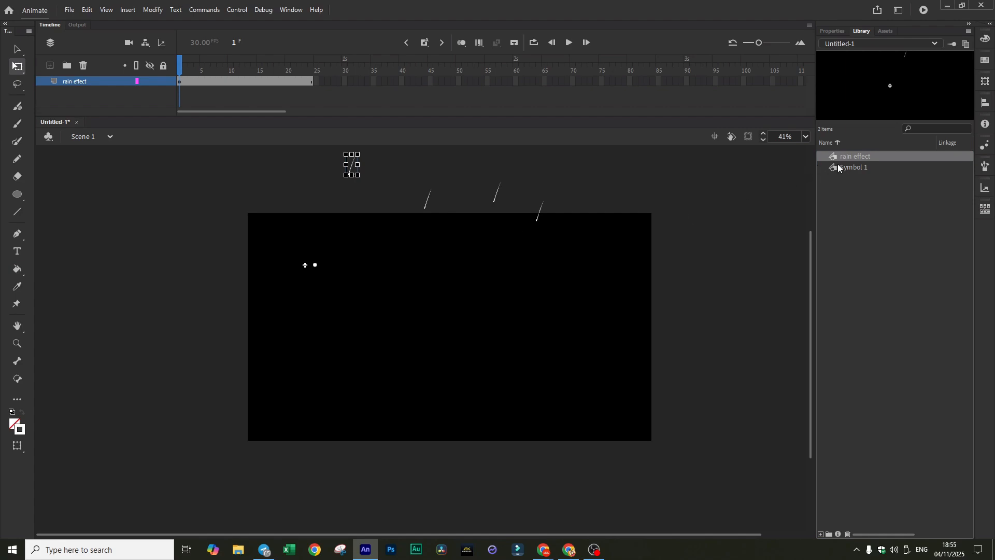
left_click_drag(844, 158, 304, 234)
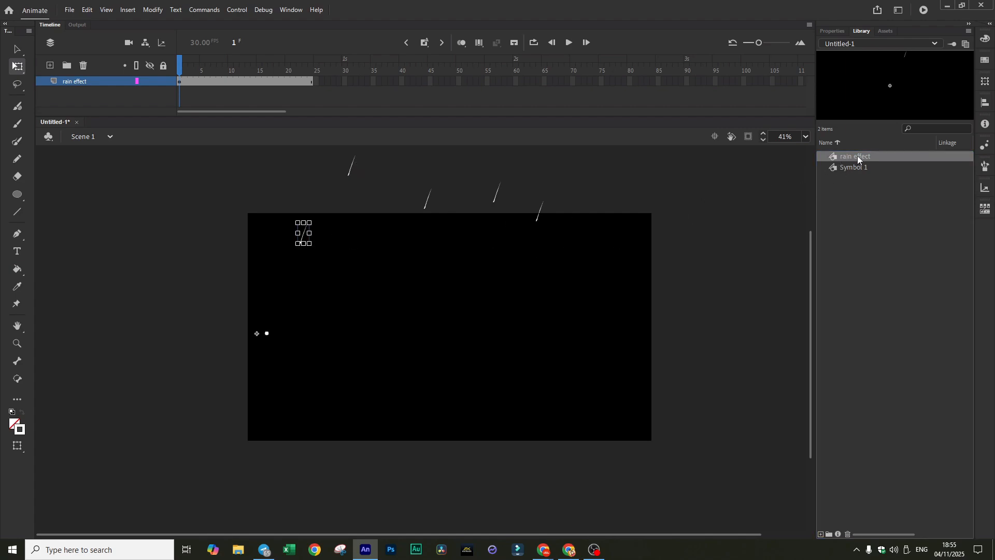
left_click_drag(857, 156, 607, 196)
left_click(553, 269)
left_click_drag(813, 323, 810, 307)
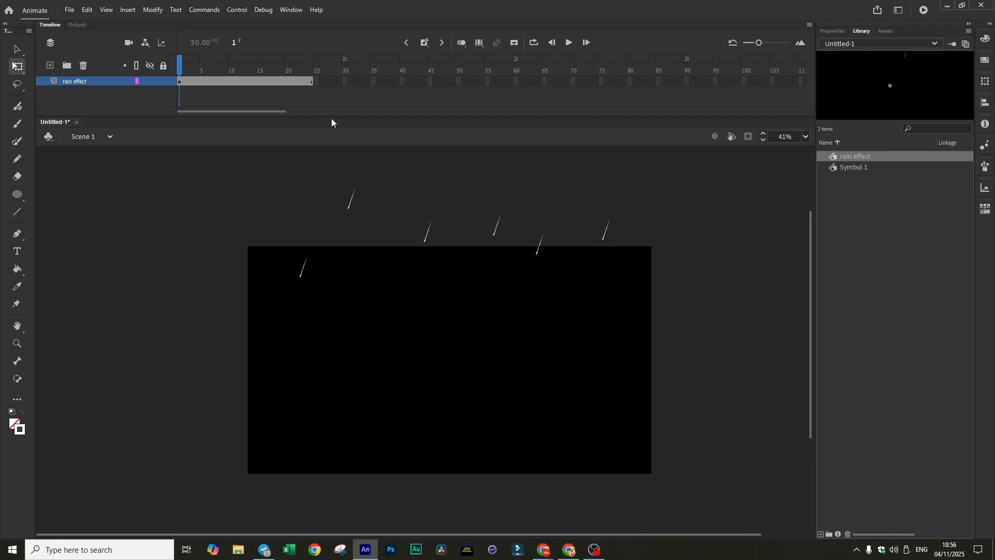
Play the timeline repeatedly to preview all the raindrops and their ripples together.
left_click(568, 43)
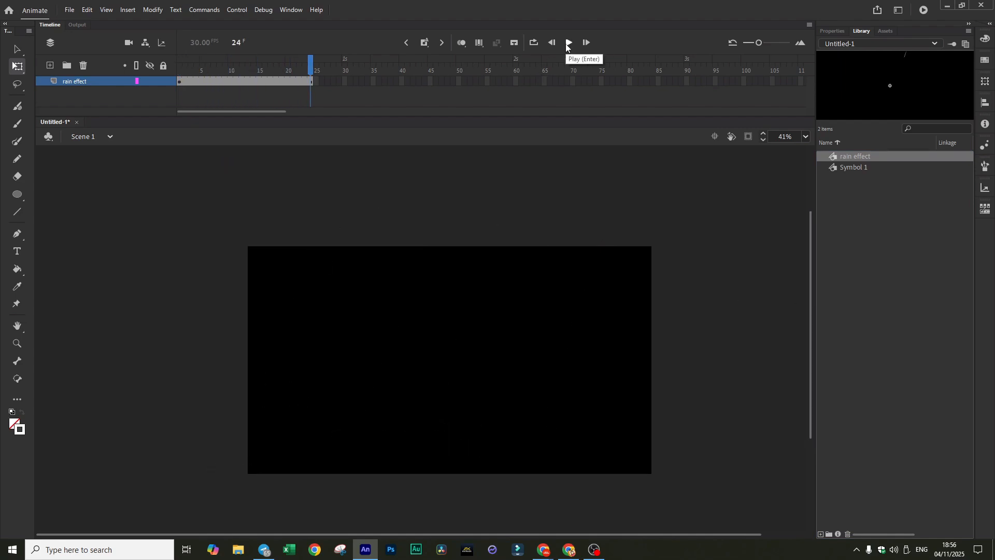
left_click(569, 43)
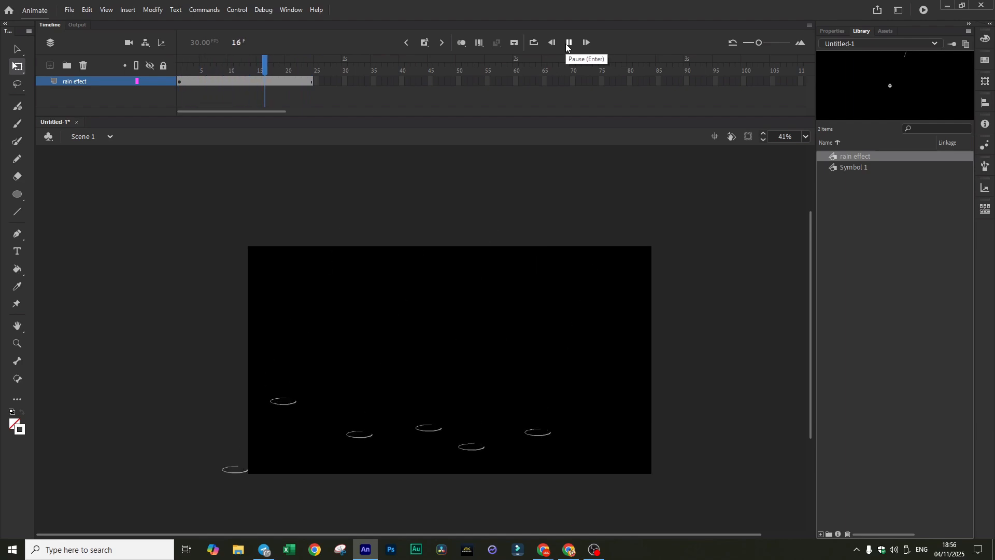
left_click(568, 43)
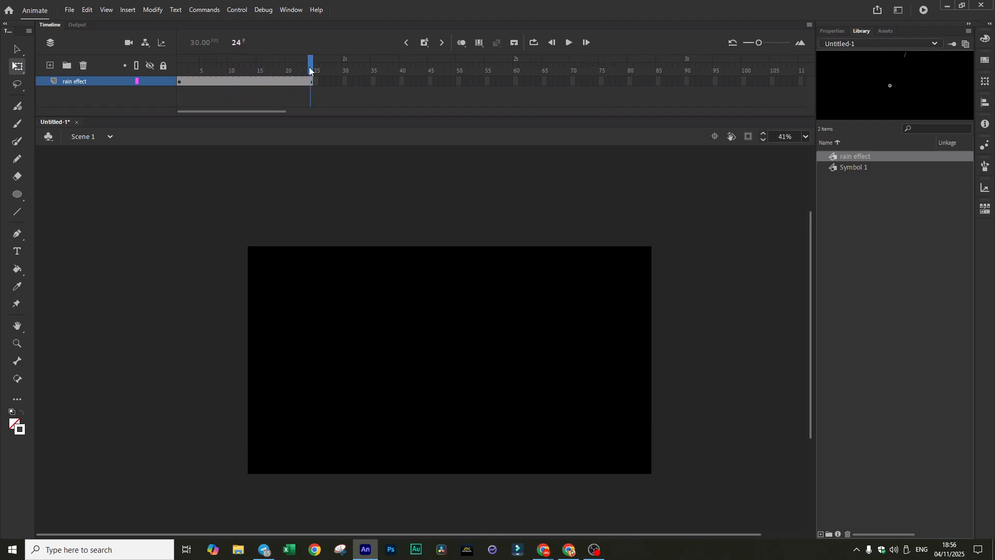
Duplicate all six raindrops up toward the right, and copy the five central ones down-left near the stage's upper edge.
mouse_move(278, 153)
left_mouse_down()
mouse_move(508, 257)
mouse_move(664, 303)
left_mouse_up()
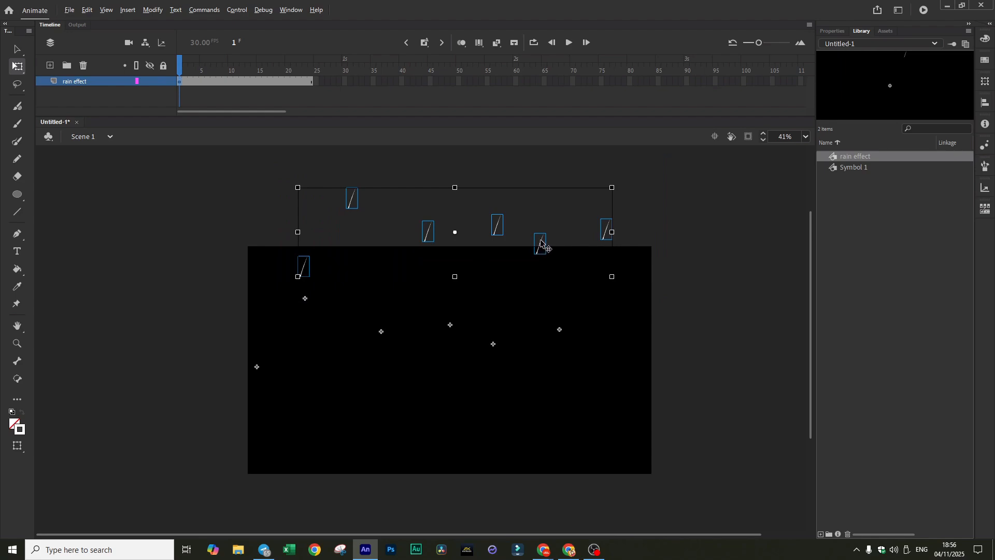
mouse_move(541, 241)
left_mouse_down()
mouse_move(559, 249)
mouse_move(583, 218)
left_mouse_up()
left_click(689, 271)
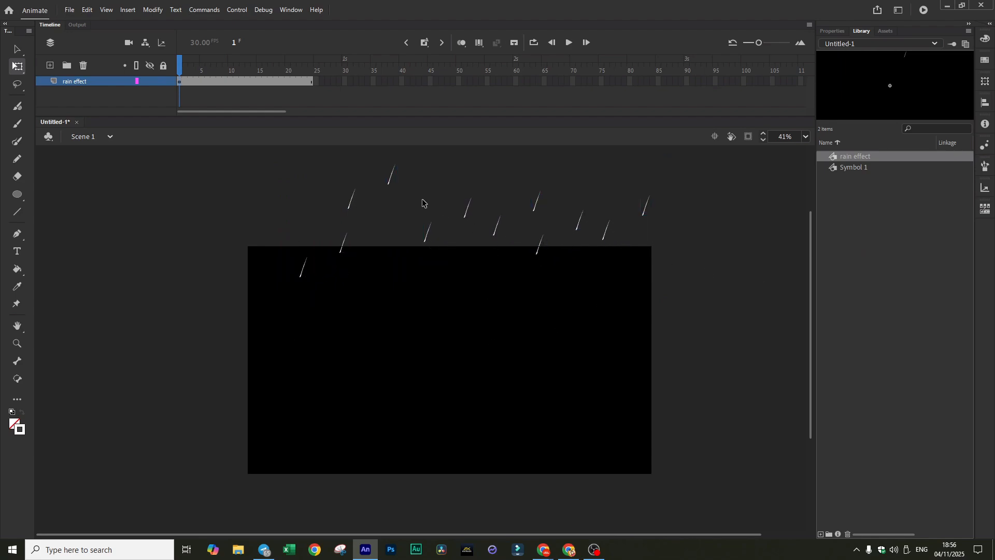
mouse_move(418, 198)
left_mouse_down()
mouse_move(500, 252)
mouse_move(549, 263)
left_mouse_up()
left_click_drag(500, 231, 421, 261)
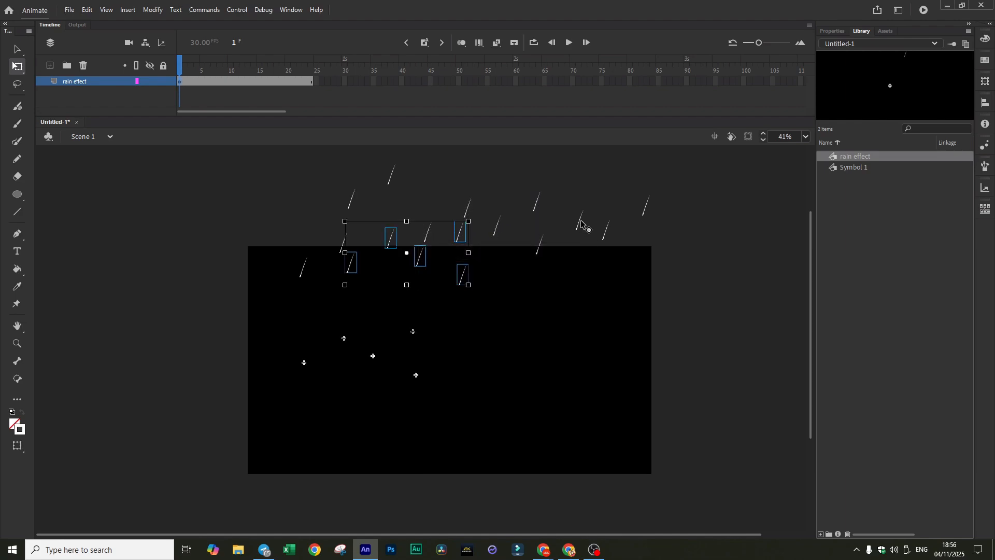
Duplicate more raindrop groups: three at the stage's upper right, four above its upper-left corner and four above its centre.
mouse_move(571, 195)
left_mouse_down()
mouse_move(615, 239)
mouse_move(655, 251)
mouse_move(588, 260)
mouse_move(585, 283)
left_mouse_up()
mouse_move(302, 187)
left_mouse_down()
mouse_move(396, 236)
mouse_move(401, 254)
left_mouse_up()
mouse_move(356, 203)
left_mouse_down()
mouse_move(310, 187)
mouse_move(374, 238)
mouse_move(409, 252)
left_mouse_up()
mouse_move(337, 202)
left_mouse_down()
mouse_move(295, 188)
mouse_move(271, 197)
left_mouse_up()
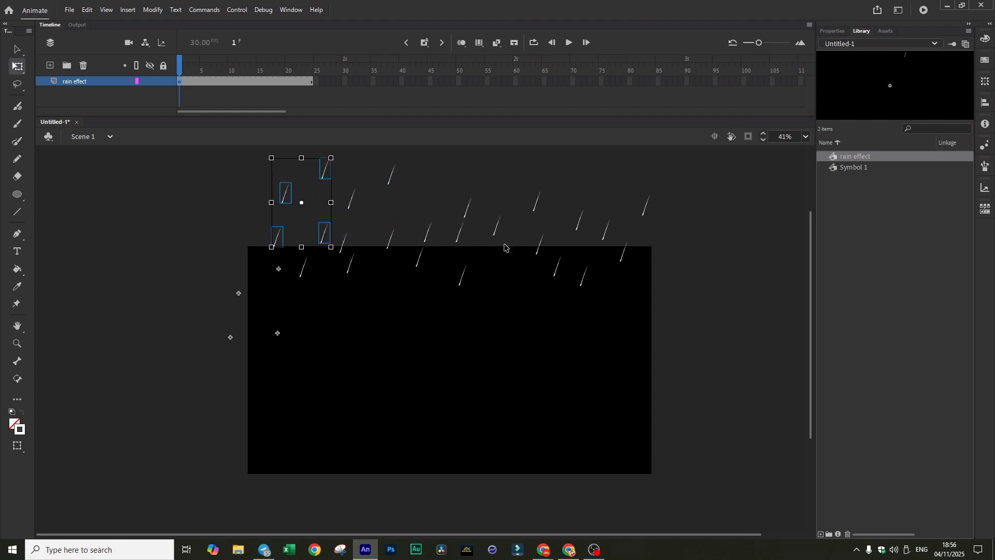
left_click_drag(540, 229, 596, 288)
left_click_drag(584, 274, 492, 193)
left_click(703, 247)
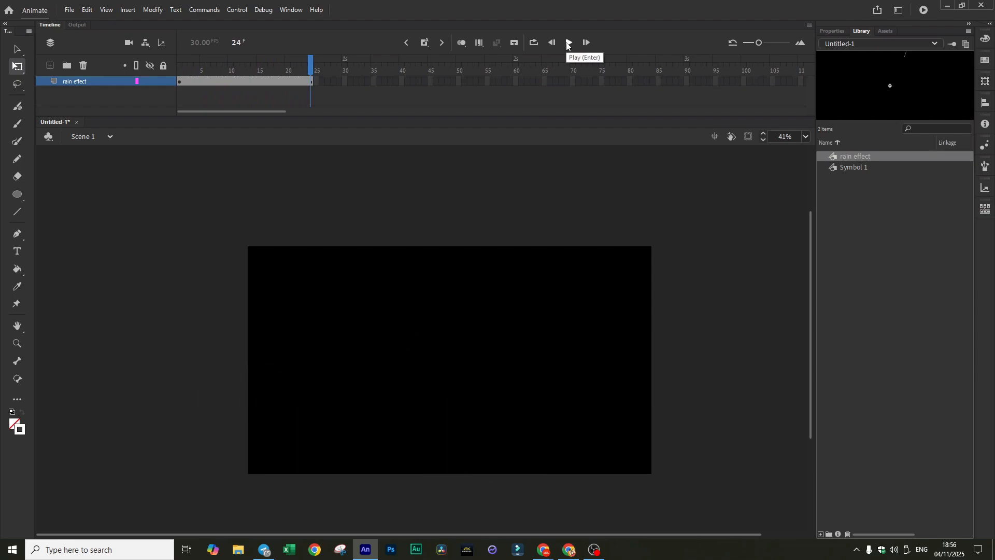
Play the rain animation, check the ripples around the middle frames, and return to frame 1.
left_click(569, 42)
left_click_drag(311, 64, 258, 114)
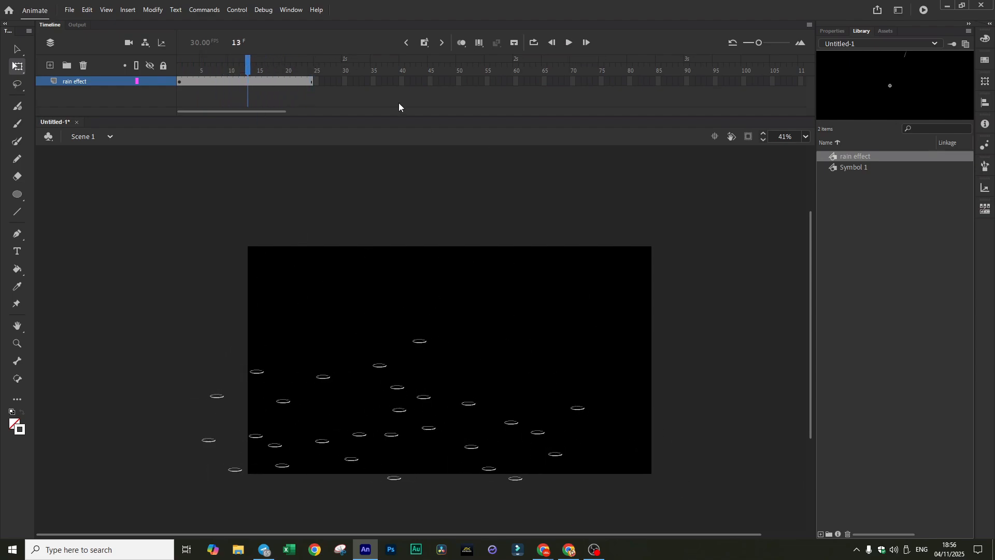
mouse_move(247, 71)
left_mouse_down()
mouse_move(179, 72)
mouse_move(357, 85)
mouse_move(119, 79)
left_mouse_up()
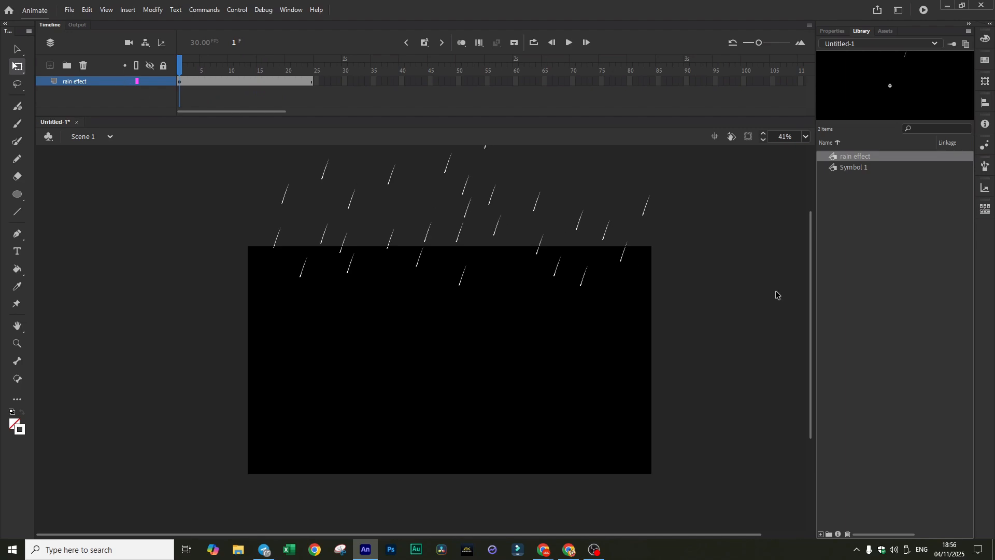
Lower the topmost raindrops toward the stage and add groups of copies along its upper edge and around its upper-right corner.
left_click_drag(812, 304, 812, 273)
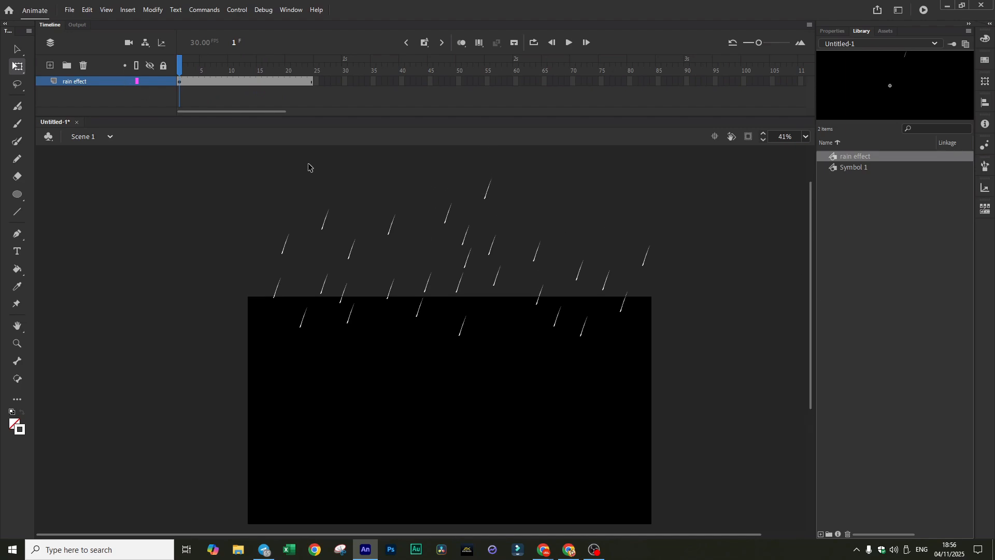
mouse_move(308, 167)
left_mouse_down()
mouse_move(537, 215)
mouse_move(539, 231)
left_mouse_up()
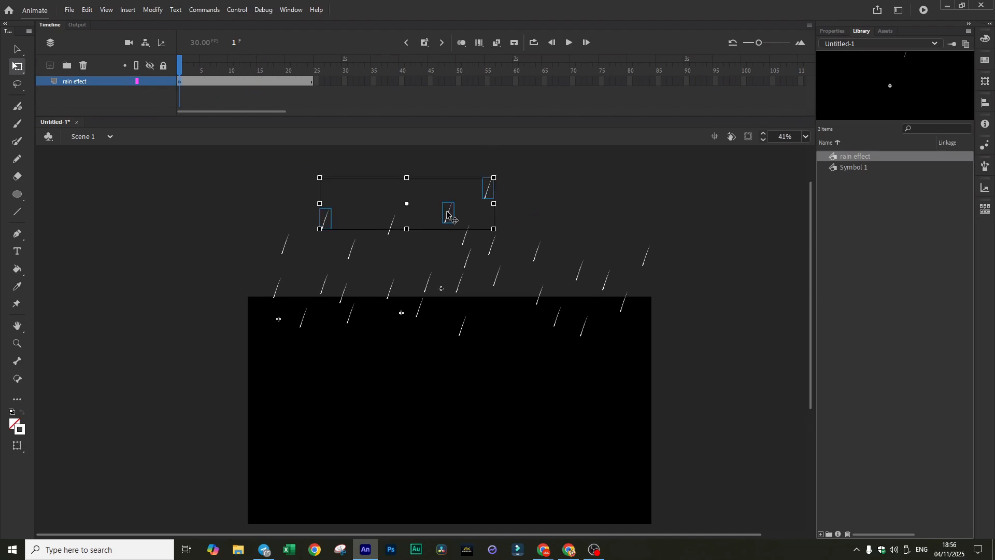
mouse_move(447, 212)
left_mouse_down()
mouse_move(595, 283)
mouse_move(640, 328)
mouse_move(661, 331)
left_mouse_up()
left_click(510, 322)
Duplicate single raindrops into the remaining gaps near the right part of the stage's upper edge.
left_click_drag(558, 316, 564, 280)
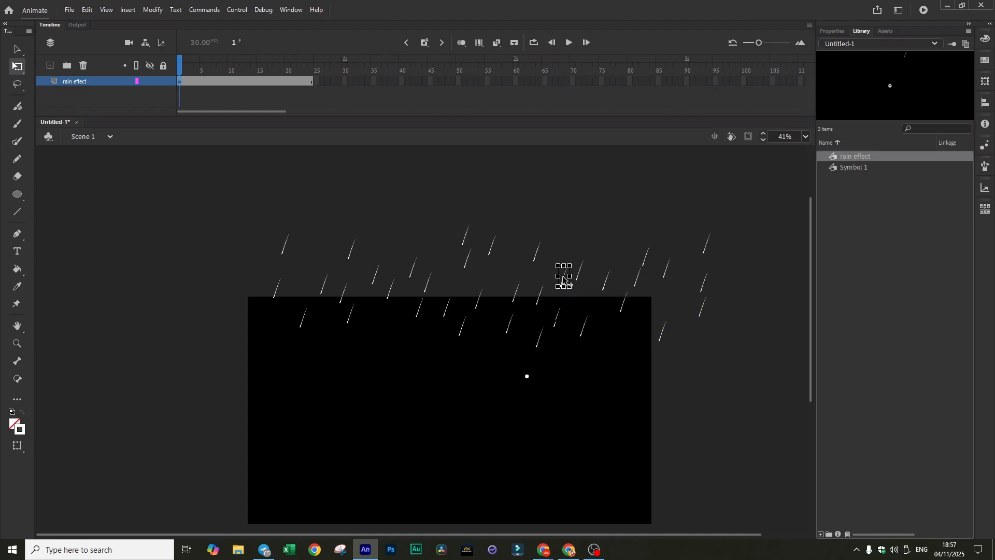
left_click(636, 345)
mouse_move(665, 322)
left_mouse_down()
mouse_move(655, 292)
mouse_move(674, 302)
mouse_move(617, 336)
left_mouse_up()
left_click(703, 331)
left_click(667, 336)
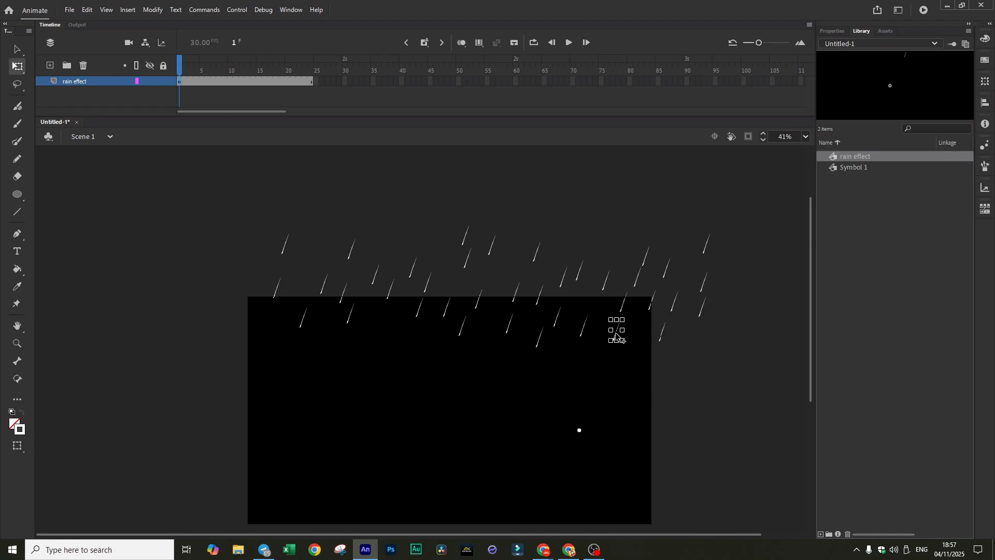
Play the timeline to preview the denser rain and return to frame 1.
left_click(694, 361)
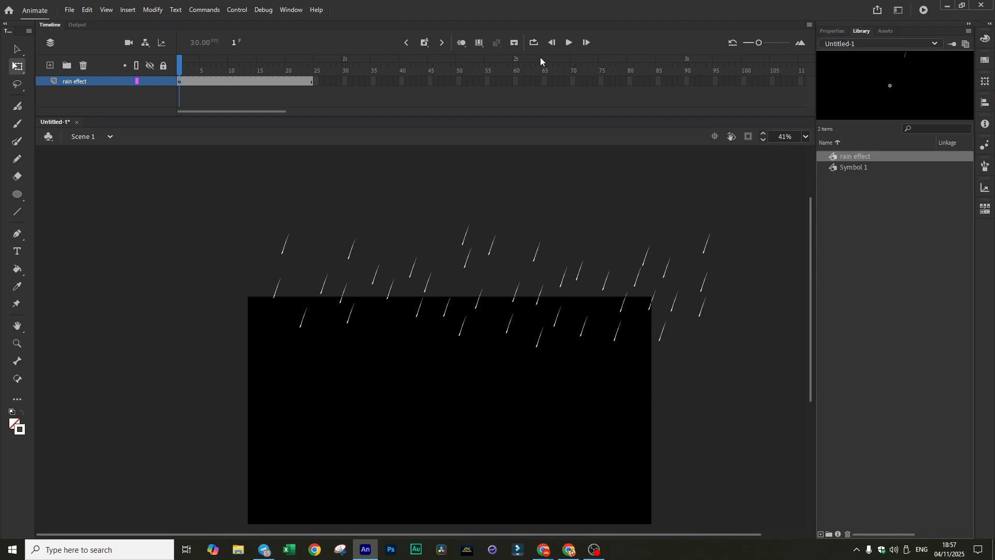
left_click(568, 42)
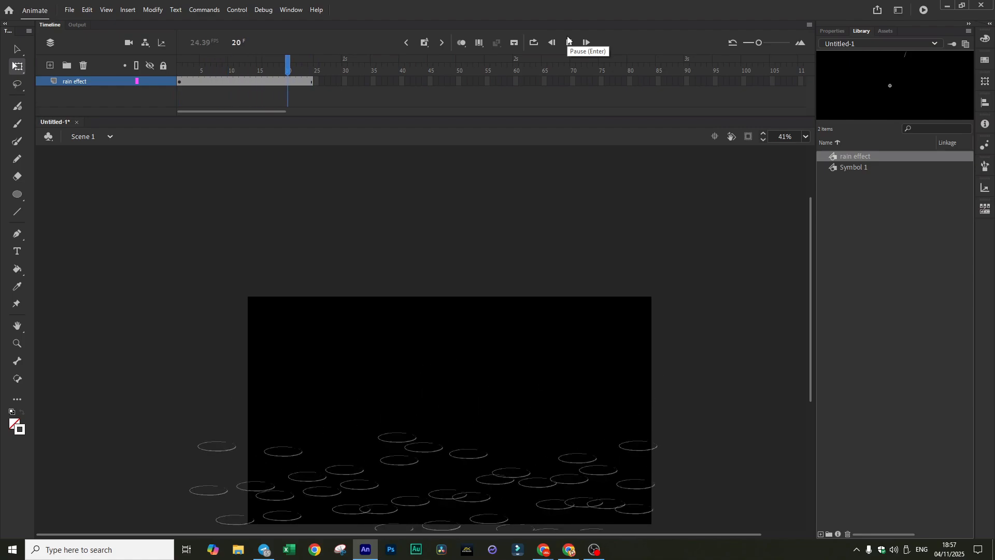
left_click_drag(308, 67, 168, 69)
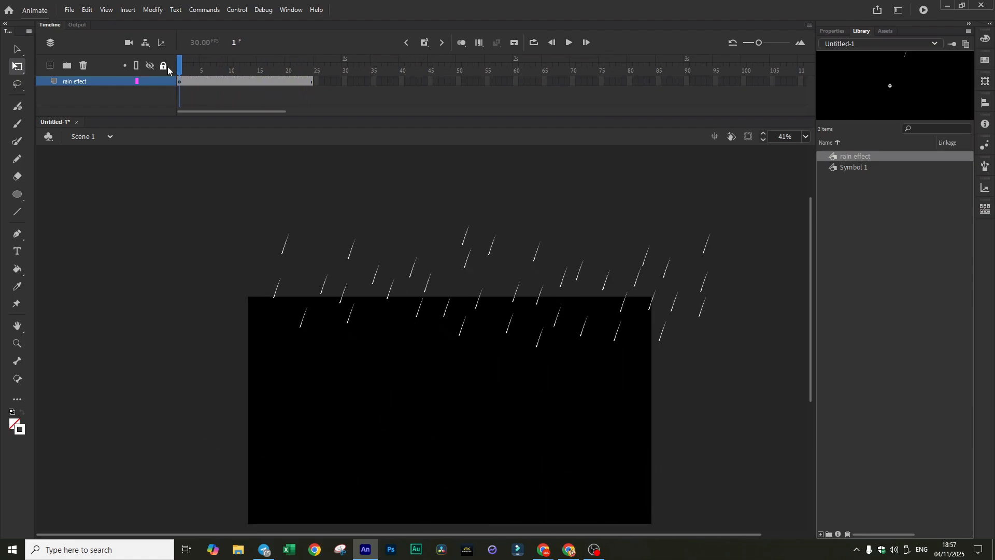
Offset the Looping first frame of the raindrop at the stage's upper-left corner, and set the neighbouring lower drop's first frame to 3.
left_click(284, 244)
left_click(832, 31)
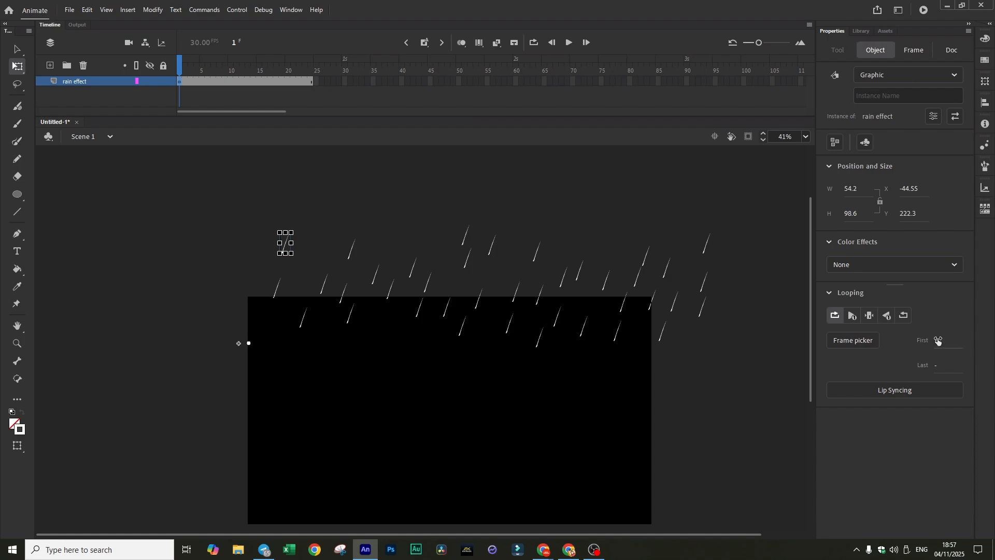
left_click(277, 288)
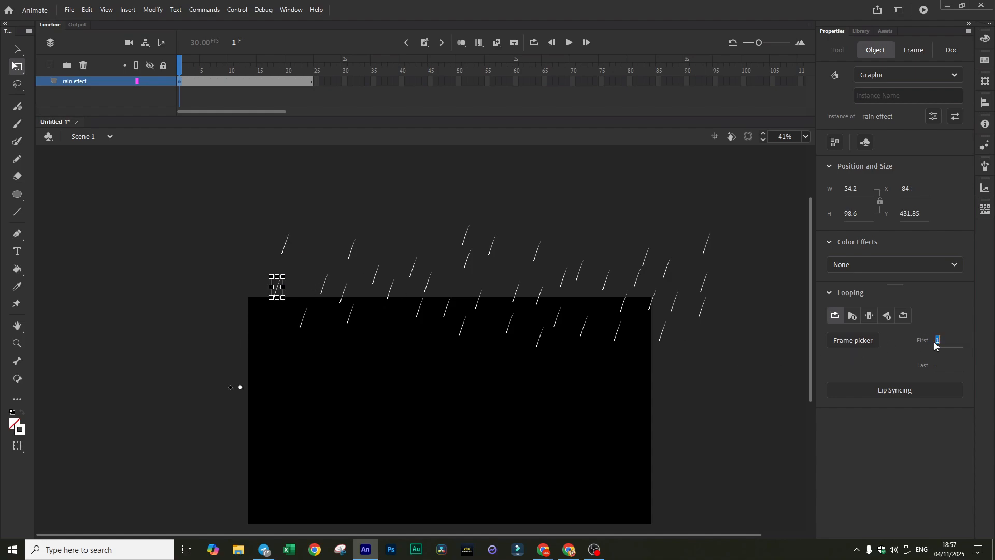
left_click_drag(277, 288, 270, 311)
left_click(304, 318)
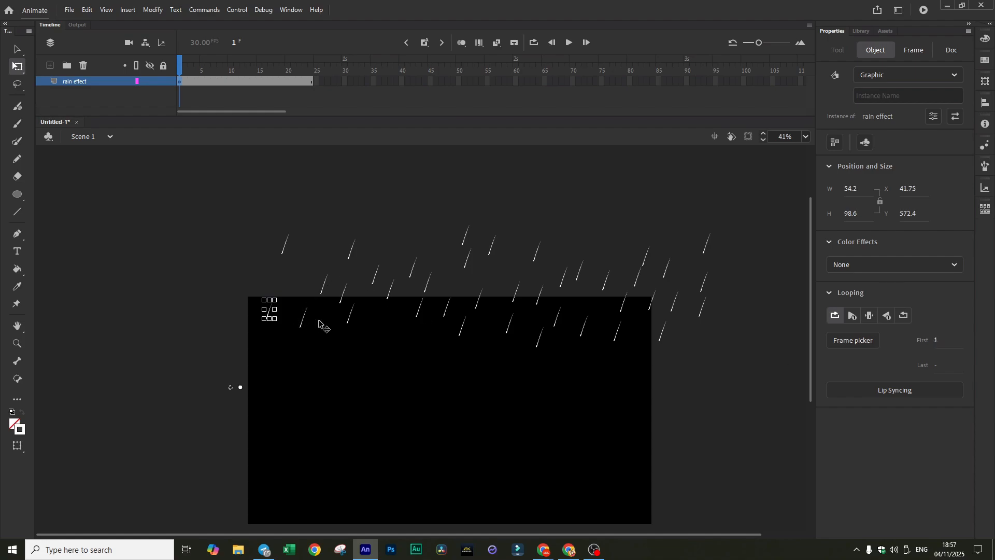
left_click(938, 341)
type("3")
key("Return")
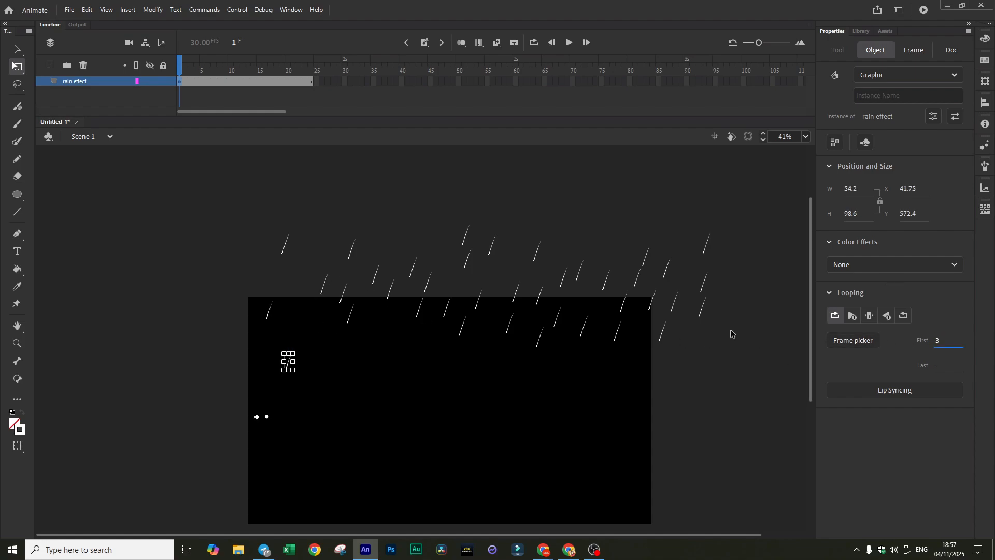
Set the Looping first frame of the next two raindrops near the stage's upper left to 4 and 5.
left_click(333, 295)
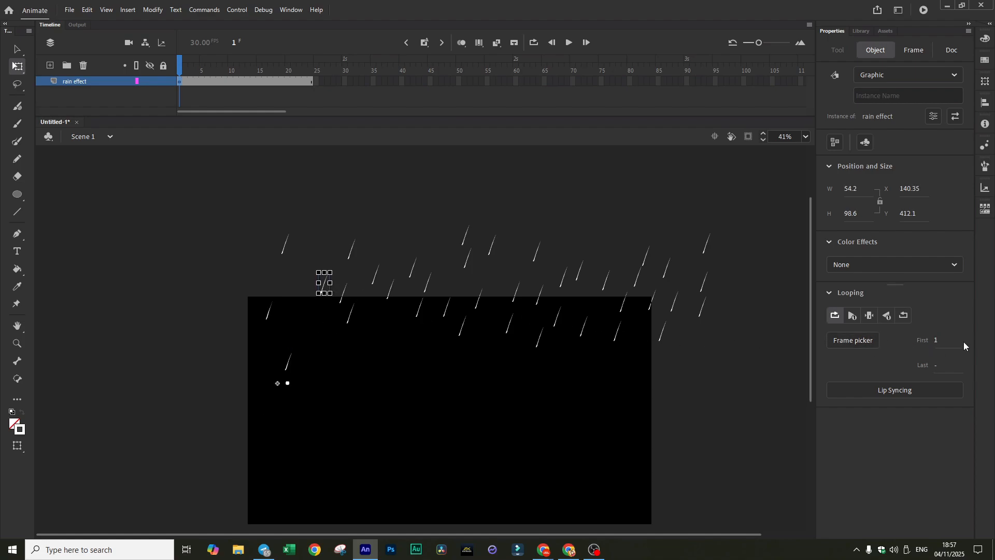
left_click(936, 340)
type("4")
key("Return")
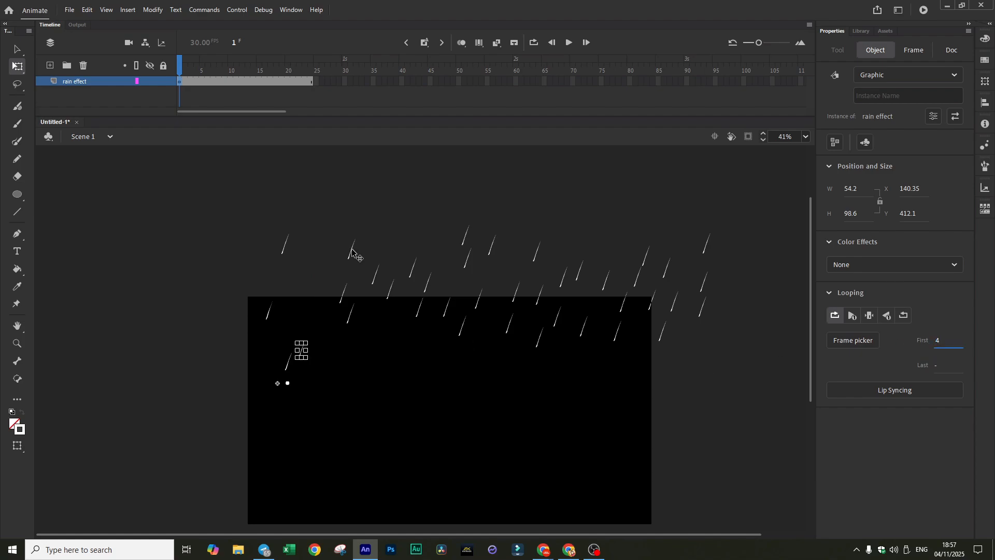
left_click(352, 251)
left_click(938, 340)
type("5")
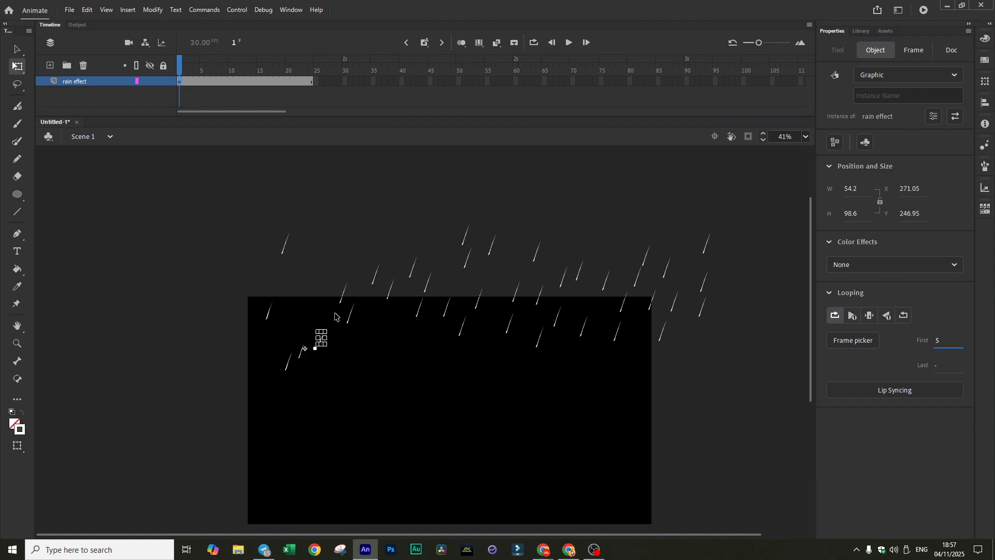
Continue staggering the Looping first frames of the next four raindrops to the right, ending with 8 and 9.
left_click(343, 299)
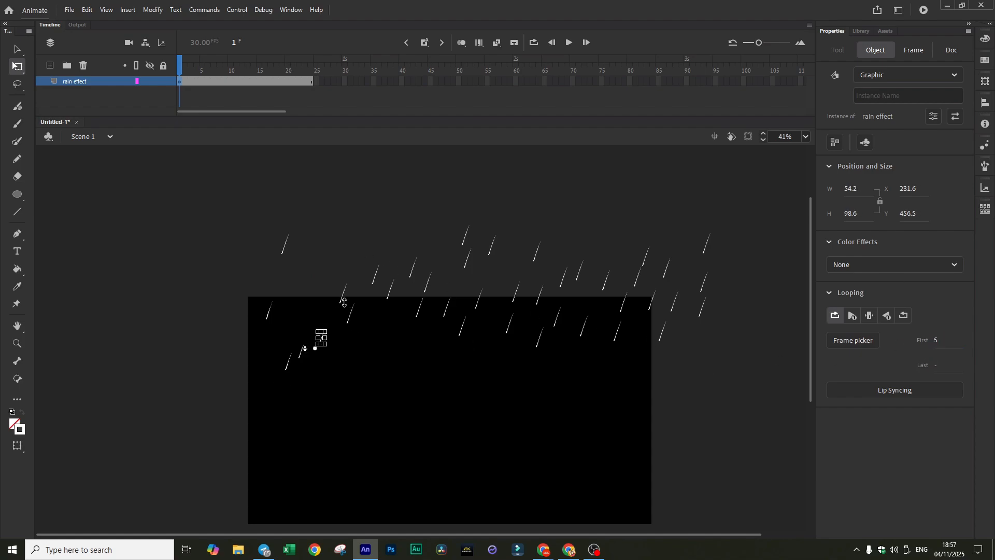
left_click(937, 340)
type("5")
key("Return")
key("Return")
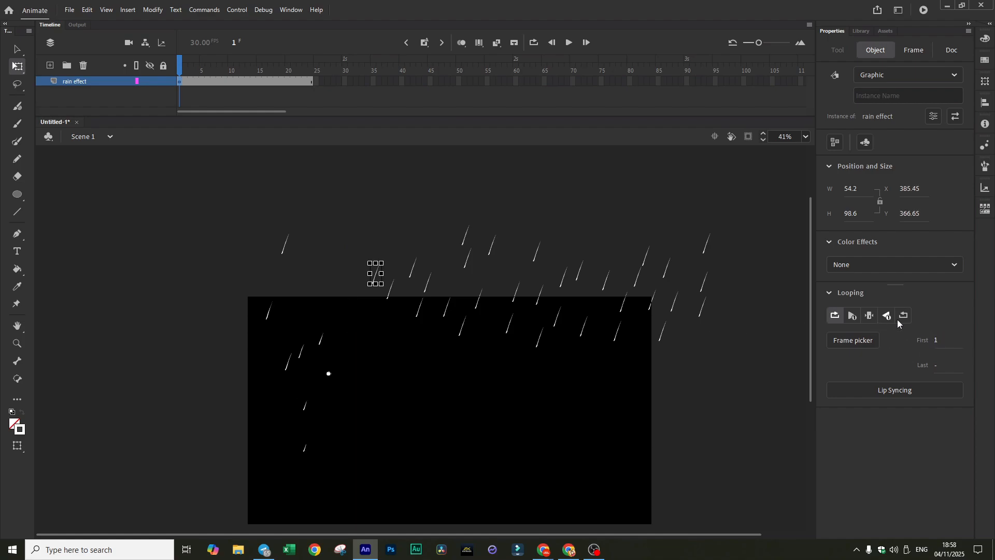
left_click(936, 340)
type("8")
left_click(389, 292)
left_click(937, 340)
type("9")
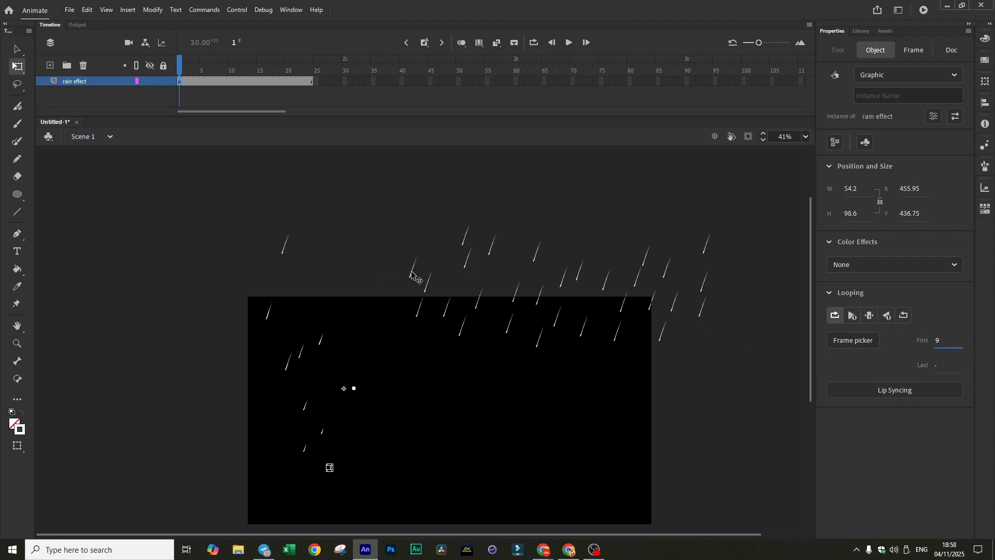
Set the Looping first frames of the next three raindrops left of the stage's centre to 10, 11 and 12.
left_click(412, 271)
left_click(937, 340)
type("10")
left_click(418, 310)
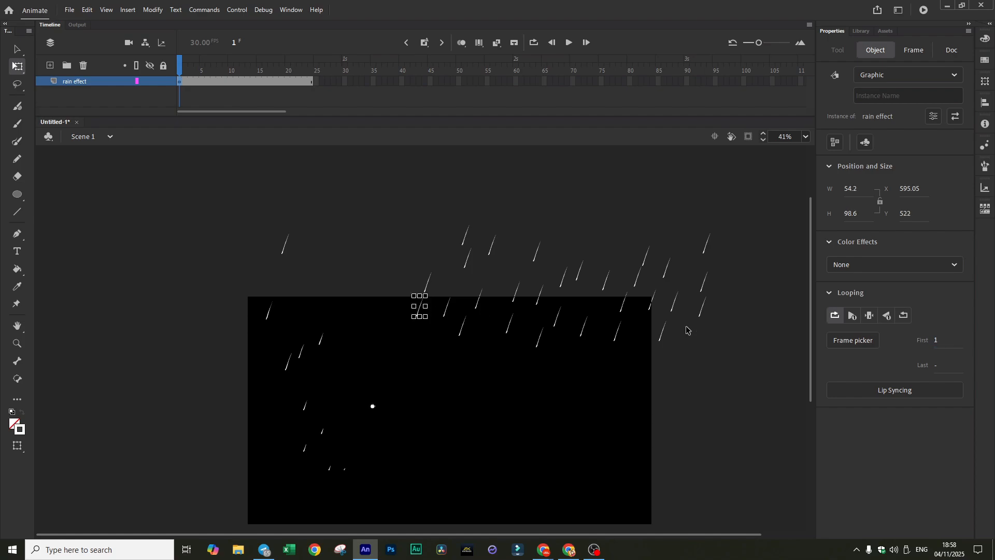
left_click(937, 339)
type("11")
left_click(429, 285)
left_click(935, 341)
type("12")
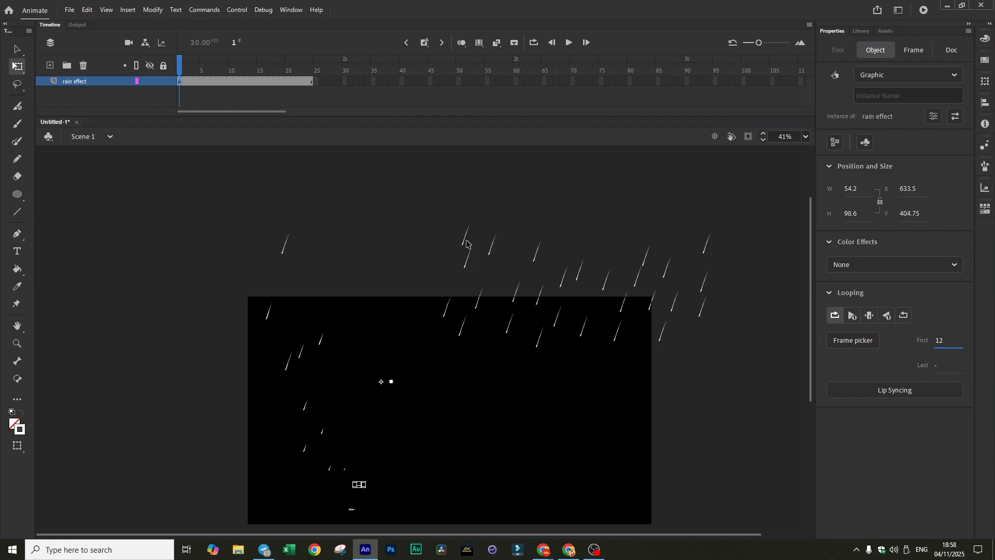
Set the Looping first frames of the three rightmost raindrops, from highest to lowest, to 13, 14 and 15.
left_click(463, 247)
left_click(705, 247)
left_click(935, 341)
type("13")
left_click(704, 283)
left_click(935, 341)
type("14")
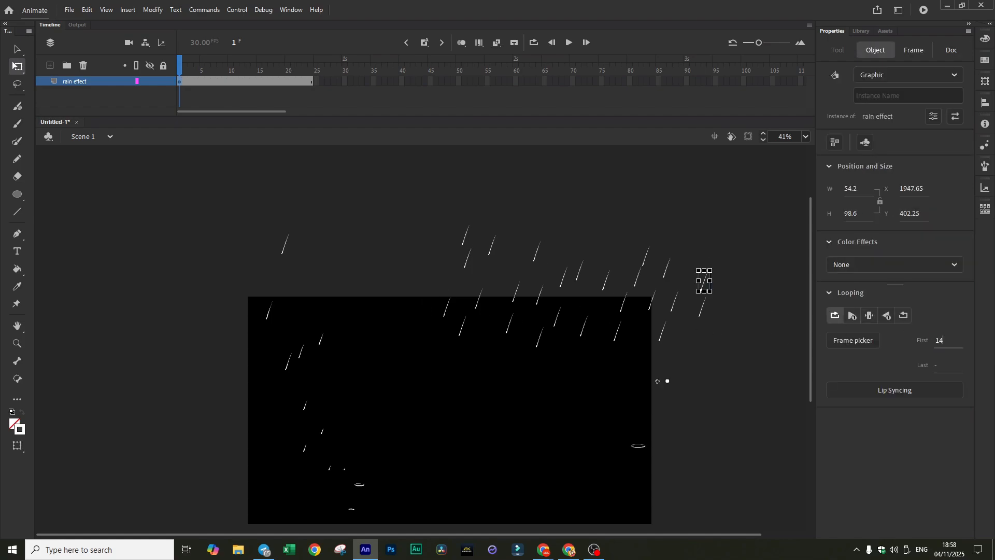
left_click(702, 308)
left_click(936, 341)
type("15")
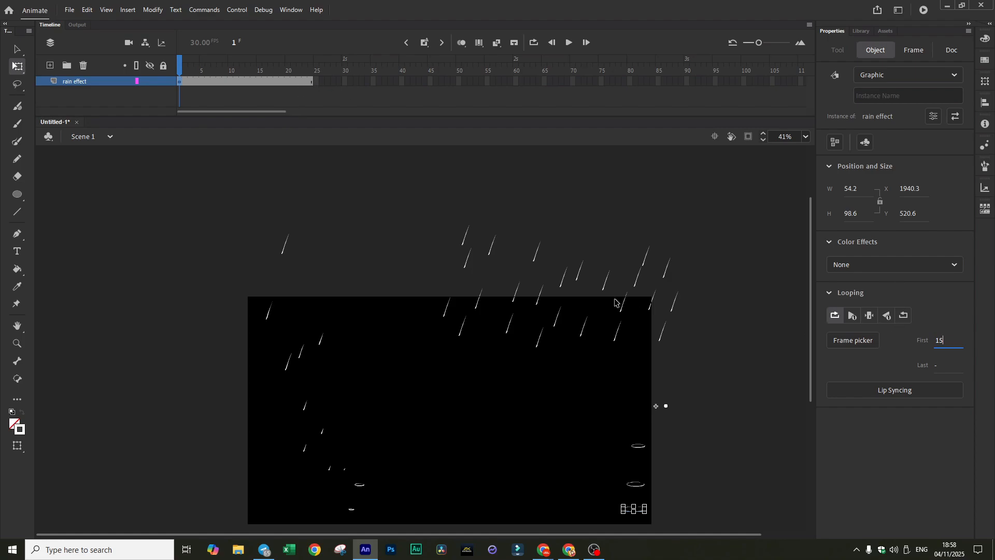
Set the Looping first frames of three raindrops near the middle of the stage's upper edge to 16, 17 and 18.
left_click(465, 239)
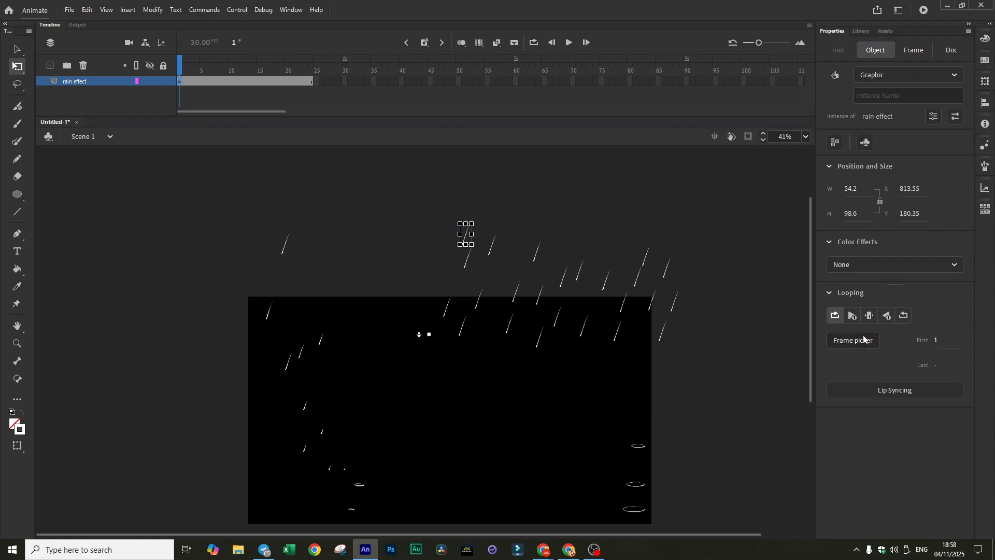
type("6")
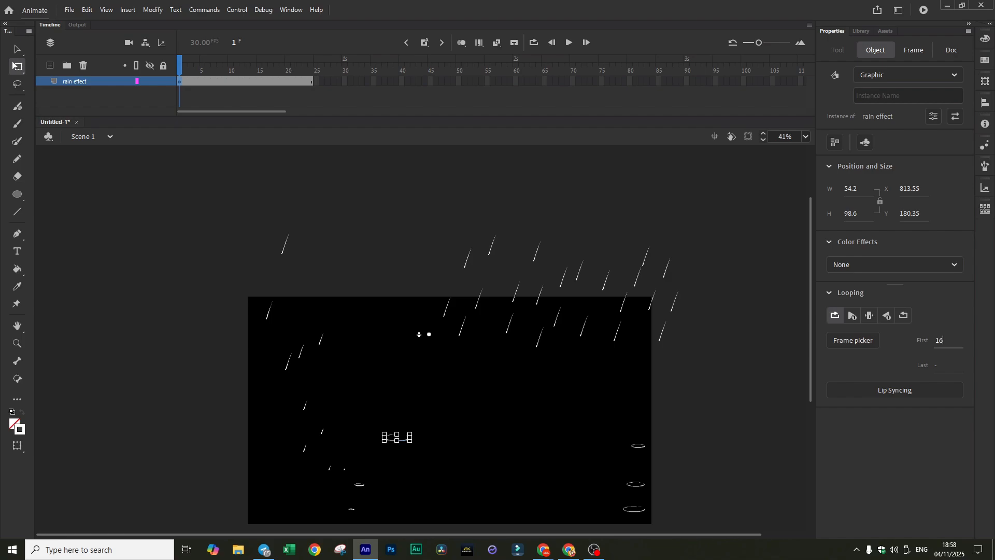
left_click(446, 307)
type("7")
left_click(467, 258)
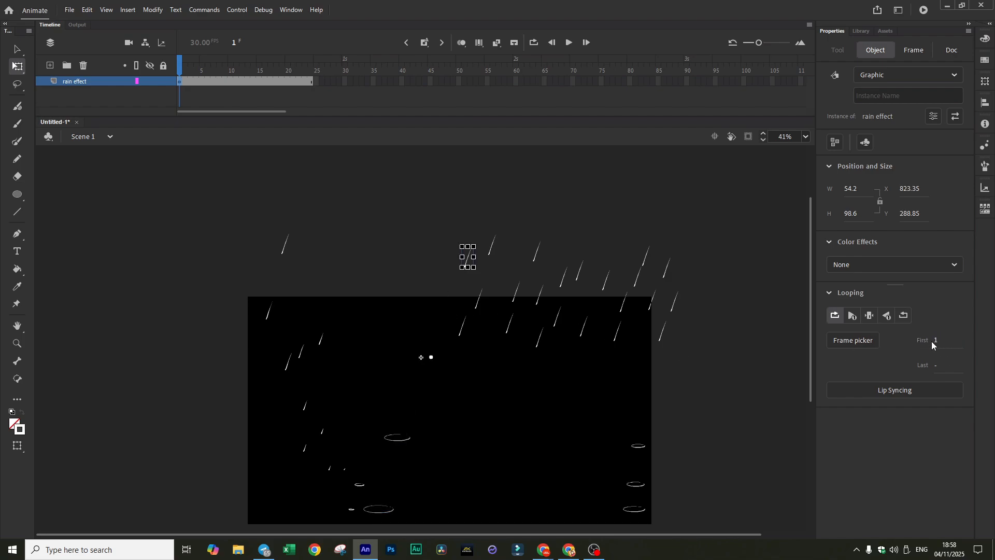
type("8")
Set the Looping first frames of the next three raindrops around the centre to 19, 20 and 21.
left_click(462, 326)
left_click(937, 341)
type("19")
left_click(478, 300)
left_click(938, 341)
type("20")
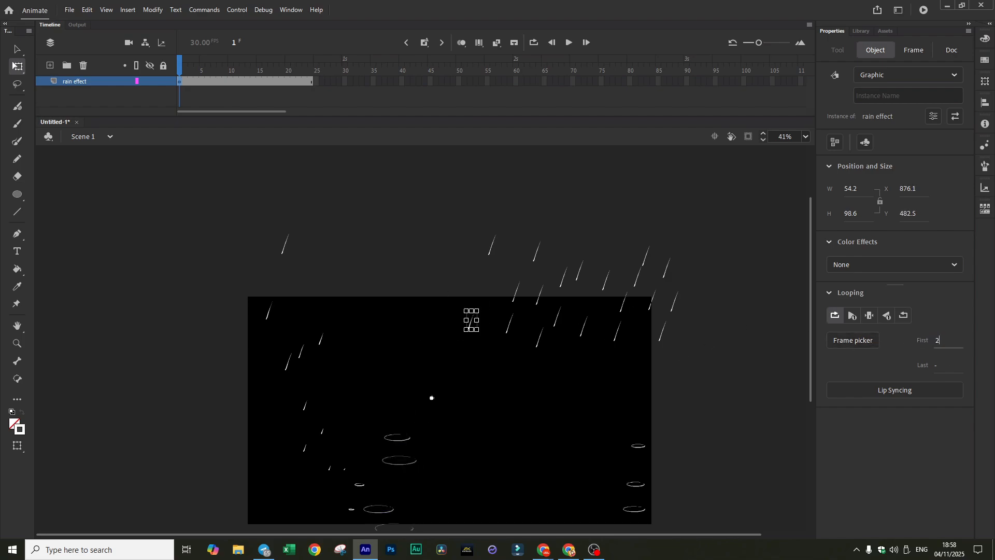
left_click(491, 246)
left_click(938, 341)
type("21")
Set the Looping first frames of the next three raindrops just right of centre to 22, 23 and 24.
left_click(517, 291)
left_click(938, 340)
type("22")
left_click(510, 323)
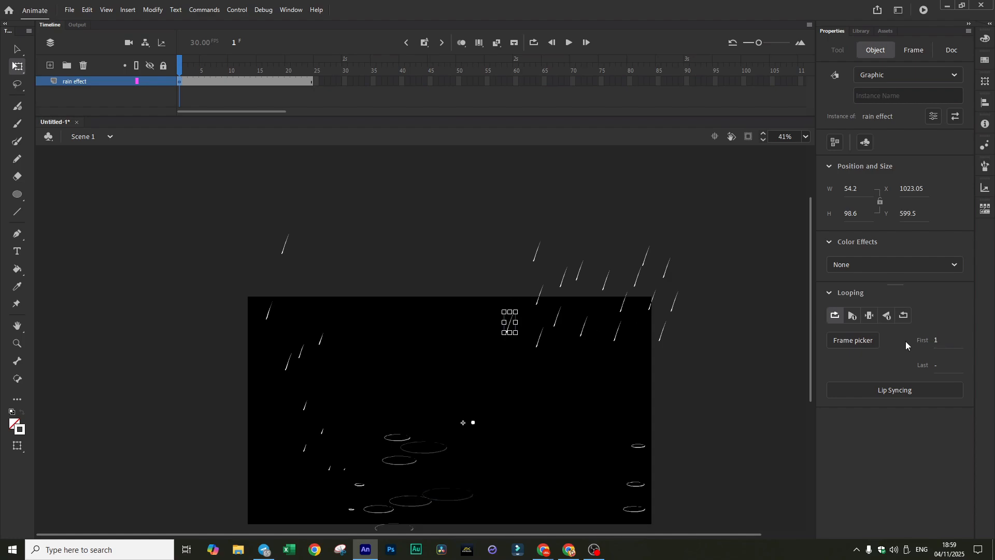
left_click(937, 341)
type("23")
left_click(539, 337)
left_click(937, 341)
type("24")
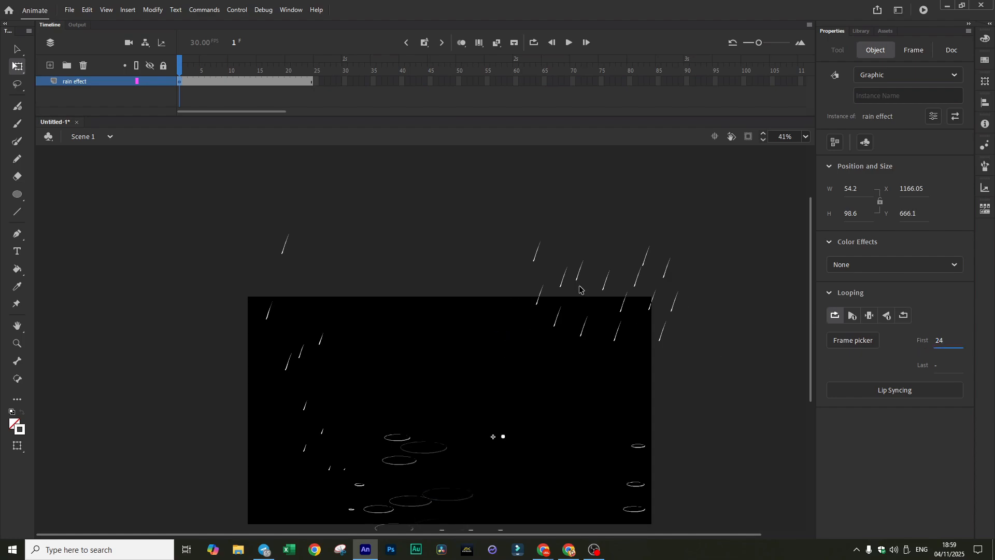
Stagger the Looping first frames of the raindrops right of centre along the stage's upper edge with values including 2, 7 and 8.
left_click(537, 257)
type("2")
left_click(562, 276)
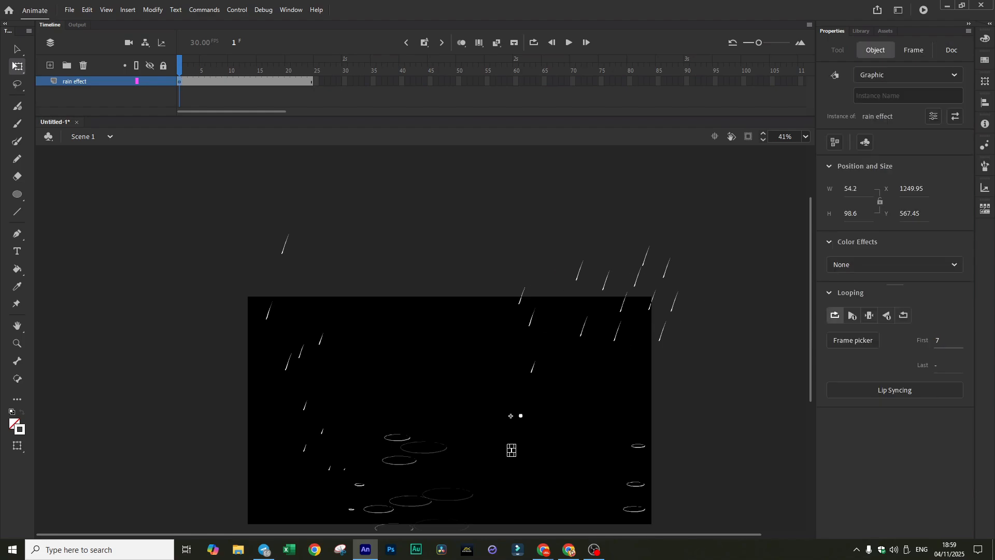
left_click(939, 341)
type("25")
left_click(624, 304)
type("8")
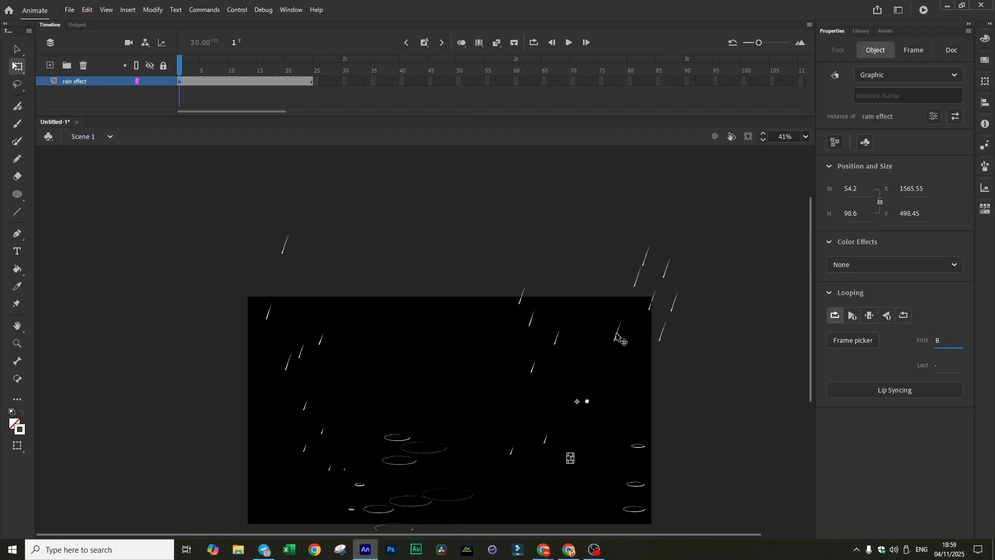
Stagger the Looping first frames of the remaining raindrops around the stage's upper-right corner, setting the last one to 8.
left_click(617, 334)
left_click(651, 303)
left_click(663, 333)
left_click(937, 339)
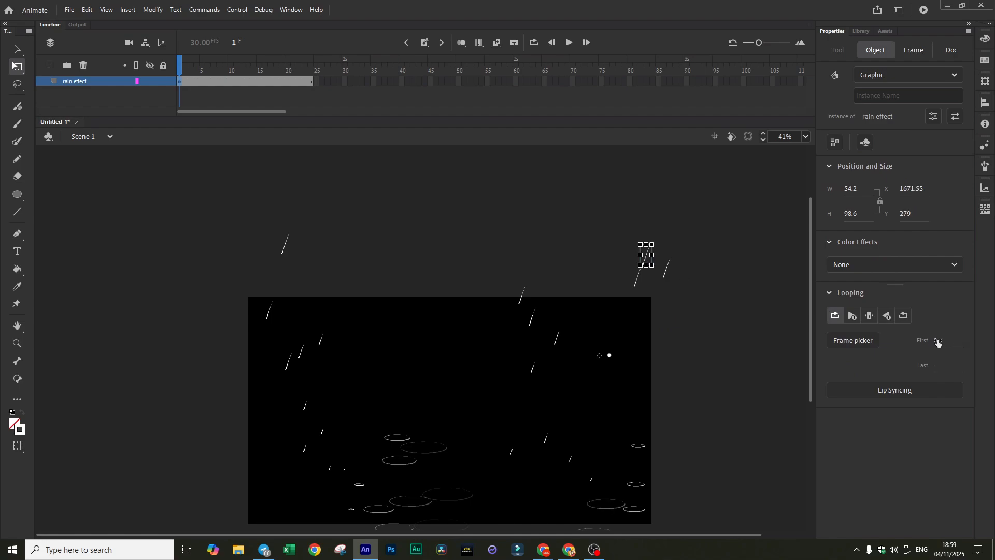
type("8")
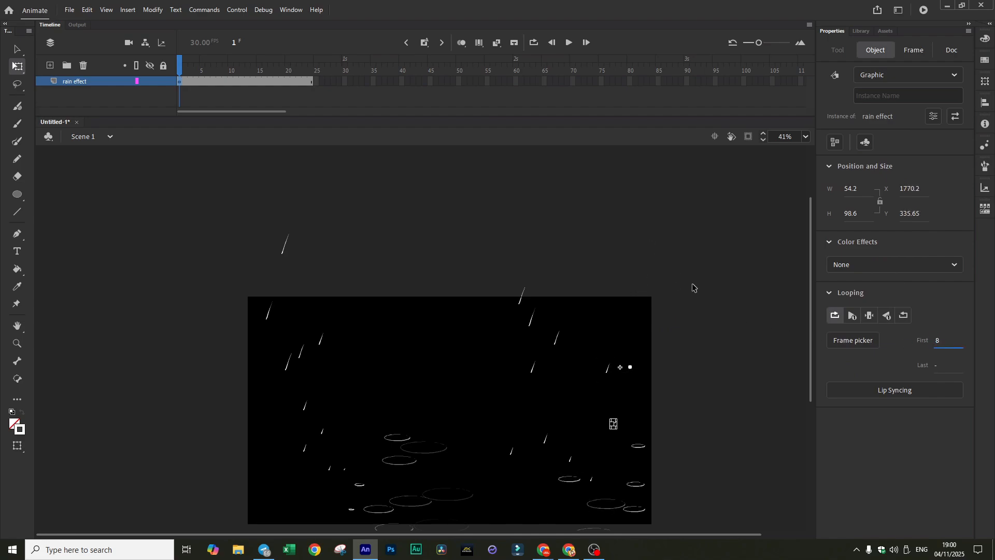
left_click(693, 288)
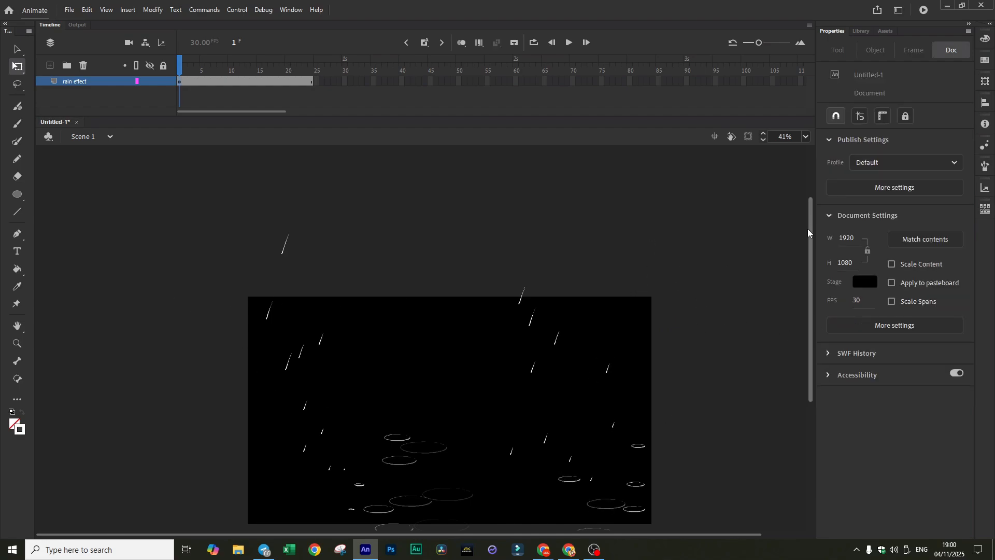
Set the Looping first frame of the single raindrop above the stage's upper-left corner to 2.
scroll(809, 249, "down", 1)
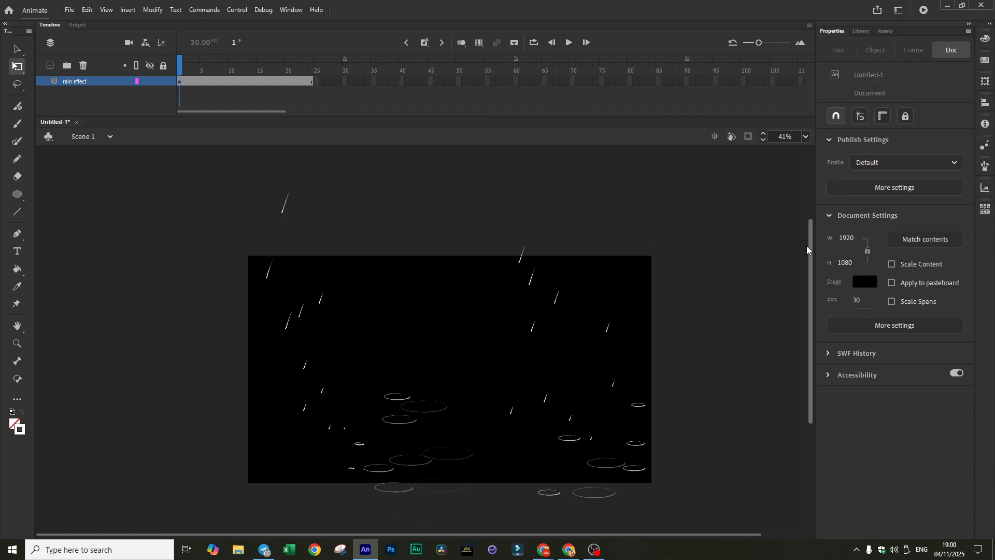
left_click(284, 212)
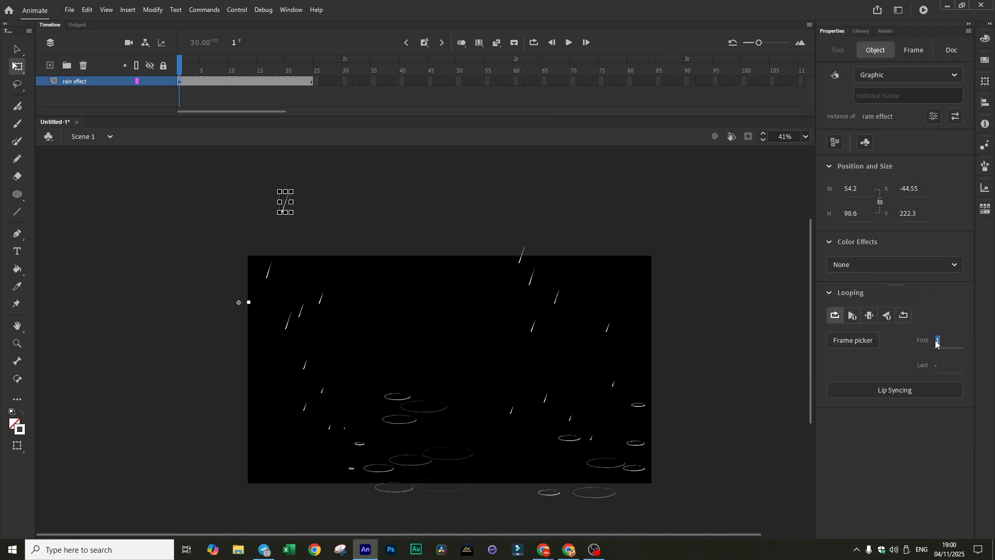
type("2")
key("Return")
left_click(418, 179)
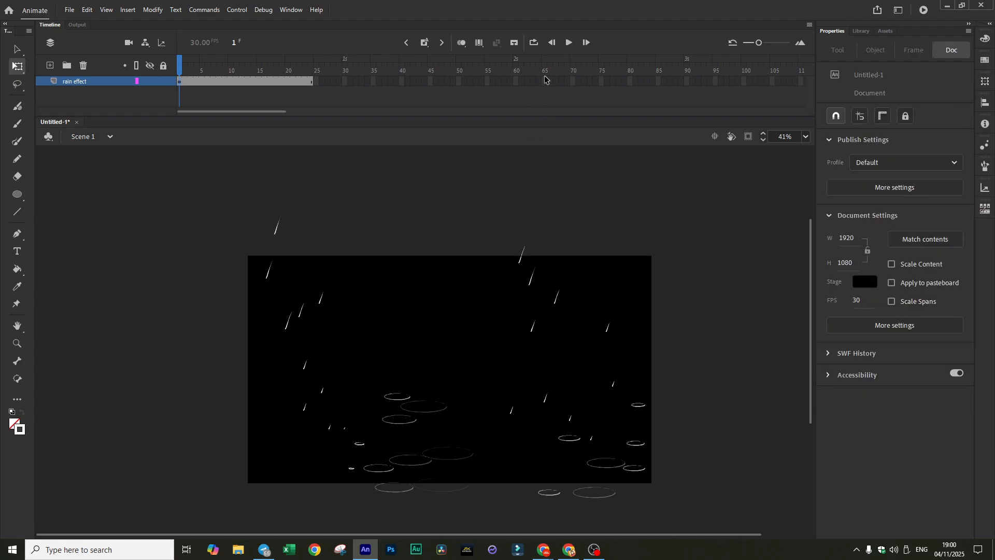
Preview the rain with loop playback extended across the whole rain effect layer span, and turn looping off.
left_click(533, 44)
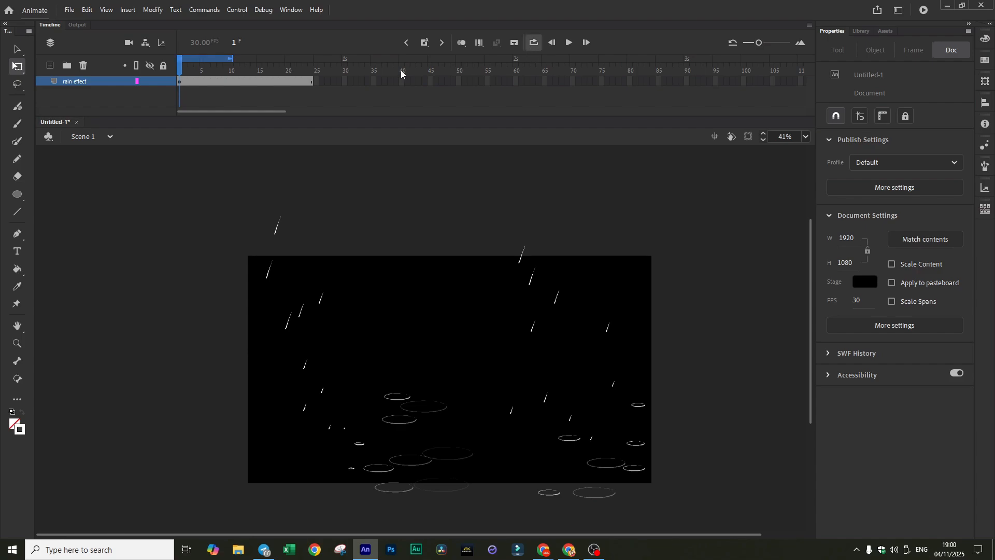
left_click_drag(240, 61, 313, 60)
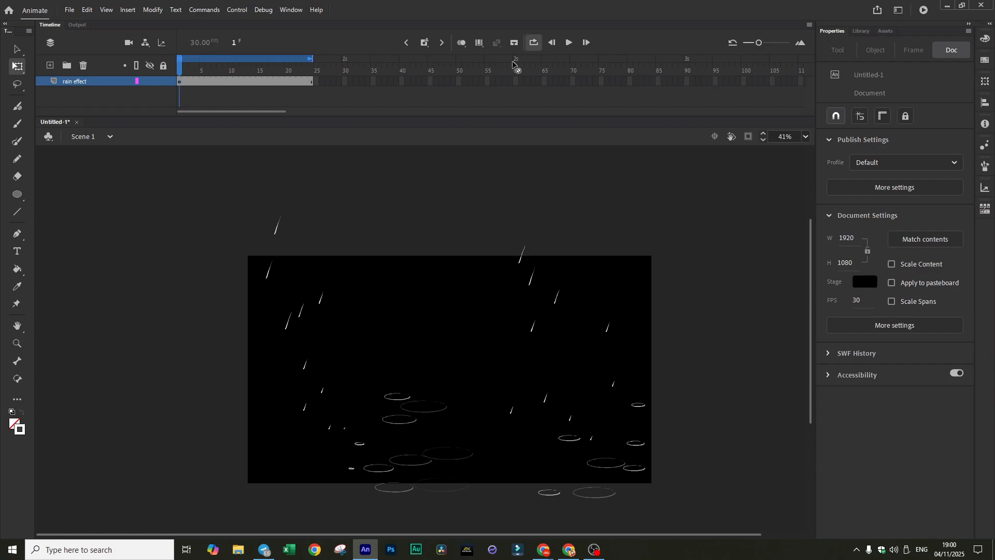
left_click(569, 43)
left_click(528, 46)
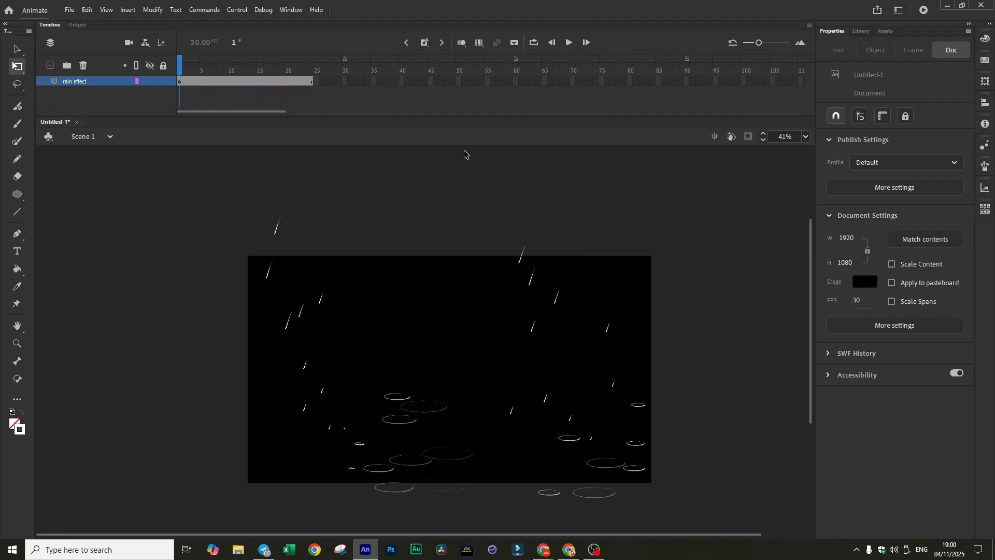
left_click(278, 232)
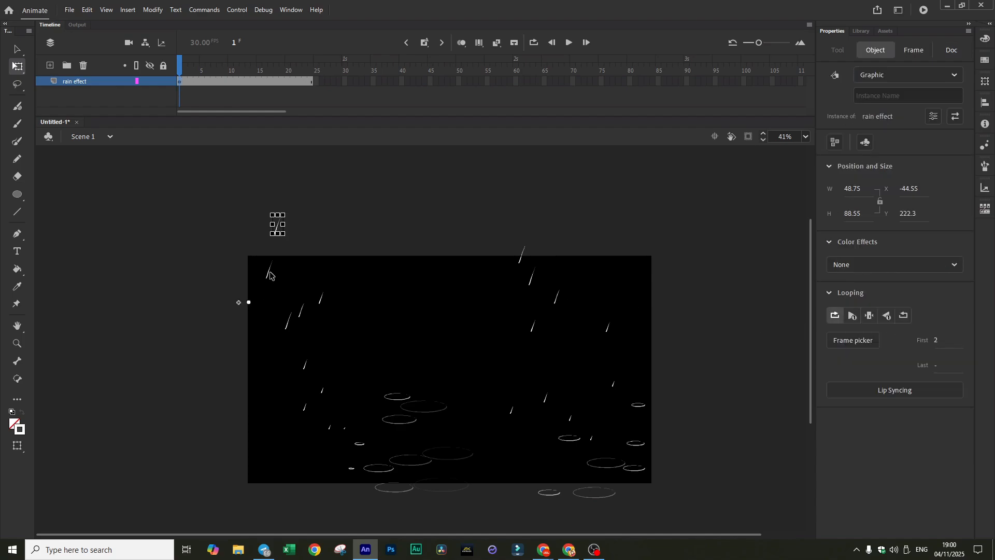
left_click(732, 318)
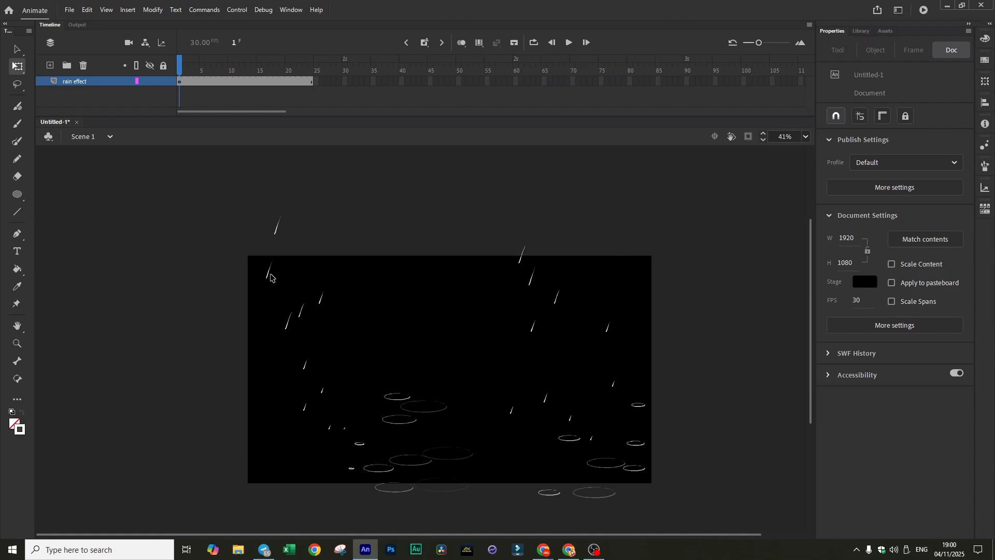
Play the rain animation on the timeline and test the movie as an SWF.
left_click(568, 42)
left_click(569, 43)
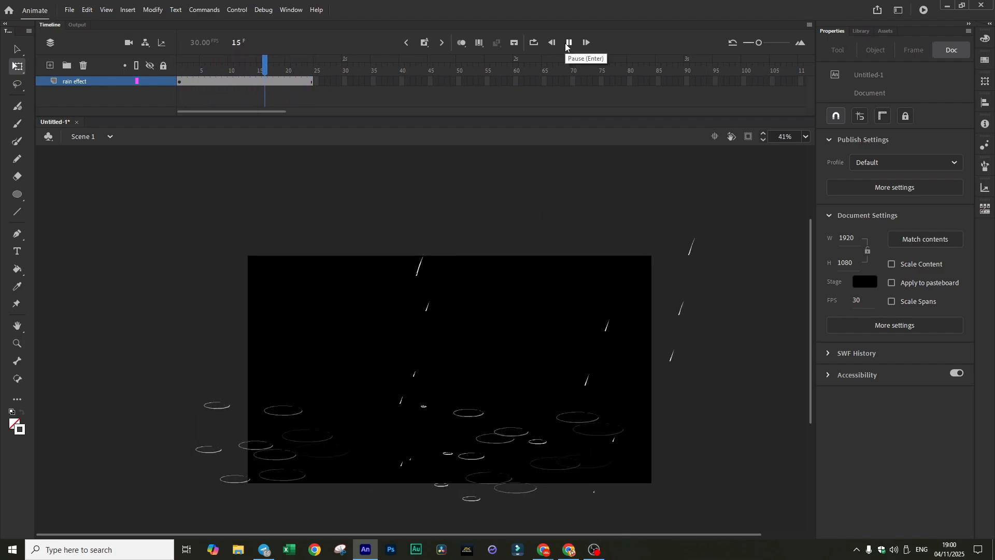
left_click(568, 43)
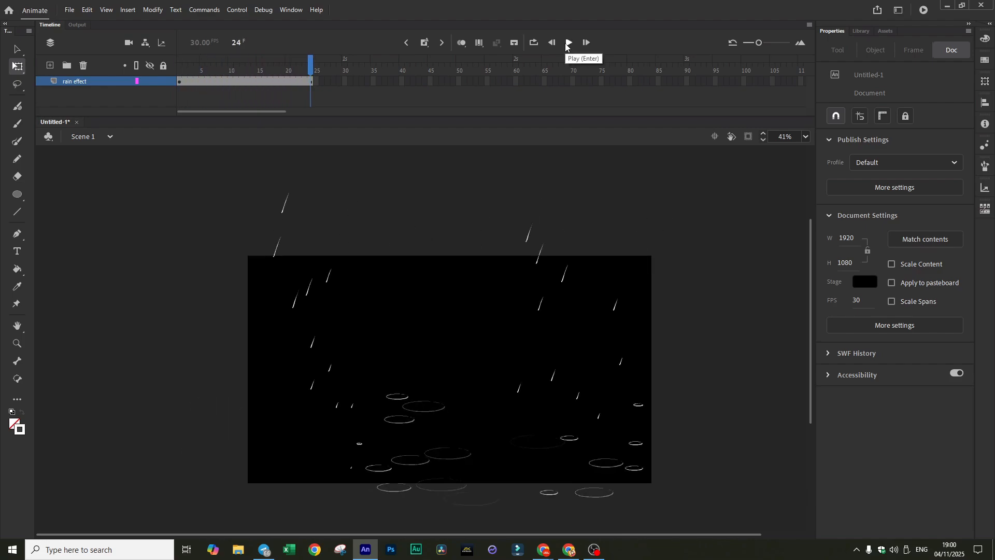
key("ctrl+Return")
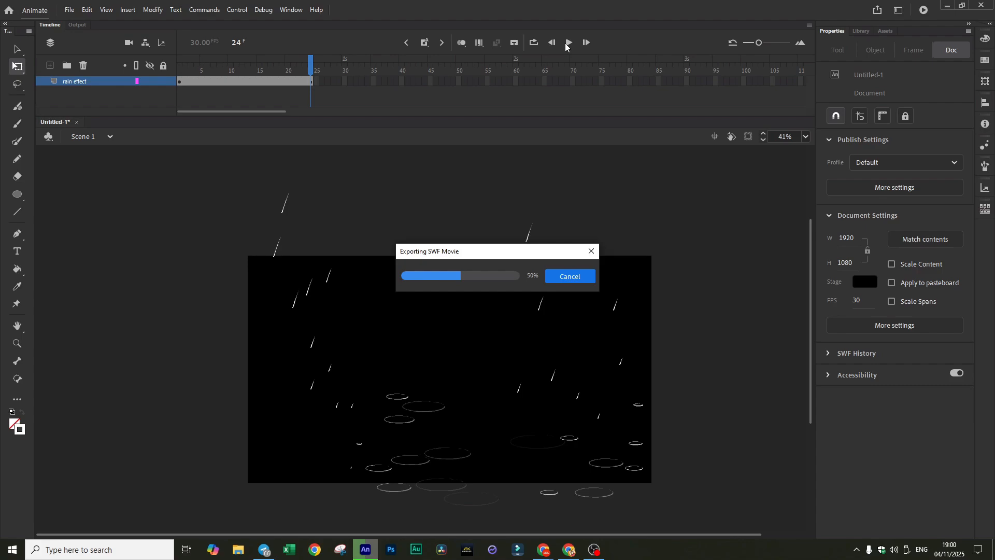